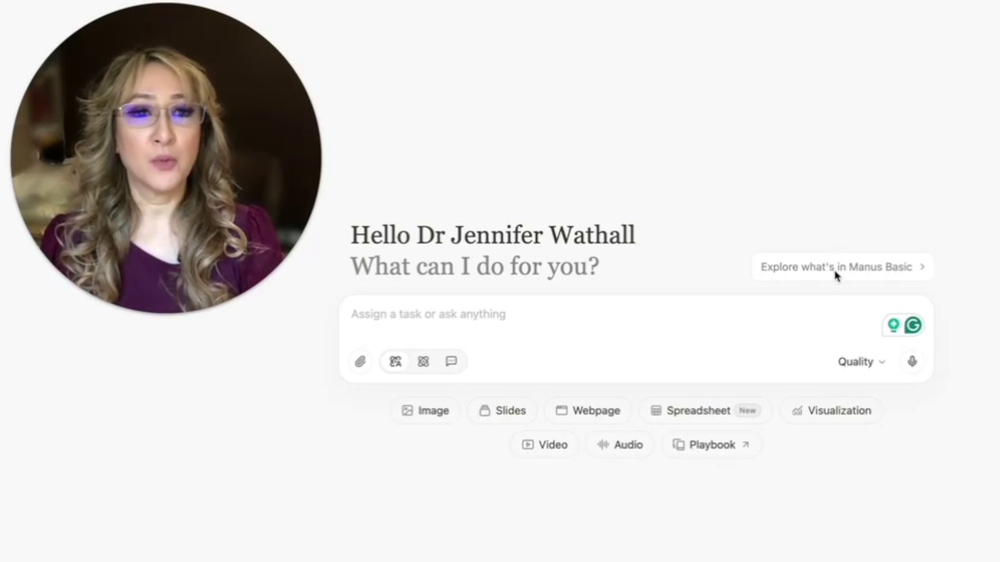
Step: Open the Manus Basic showcase and play the Wide Research introduction video to its end
click(919, 272)
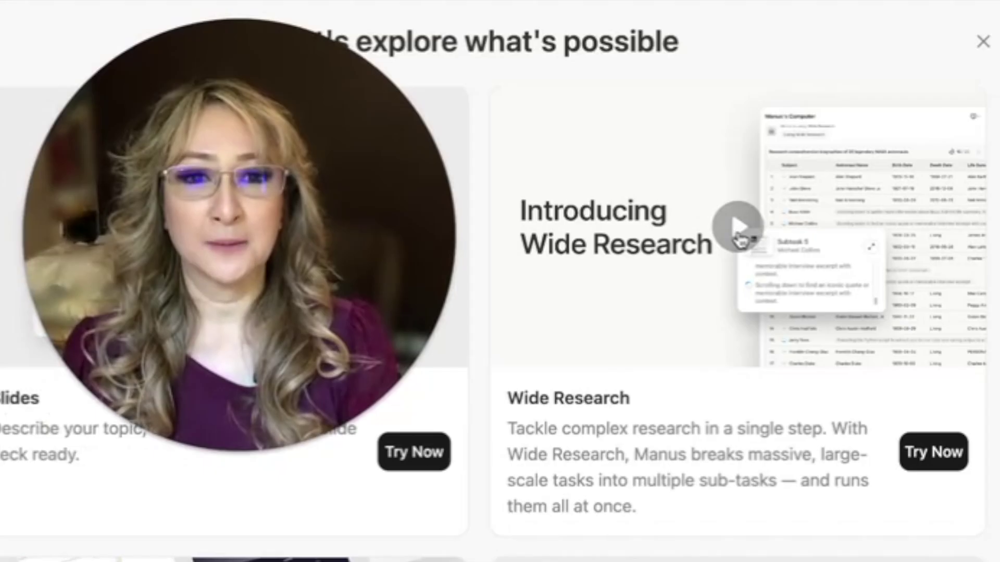
click(738, 236)
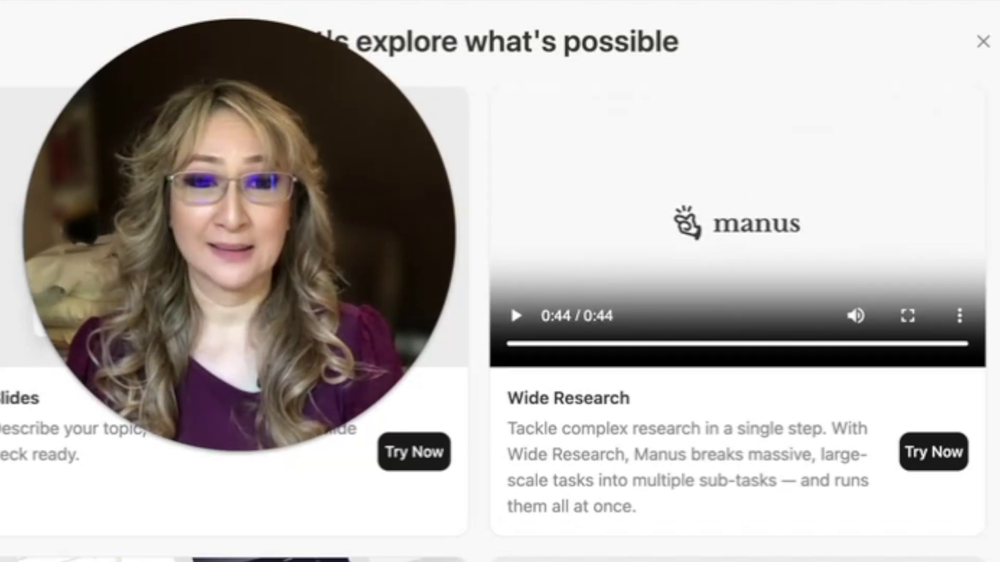
Step: Load Wide Research's example prompt comparing 100 consumer sneaker models, selecting 'consumer sneaker' for replacement
click(933, 451)
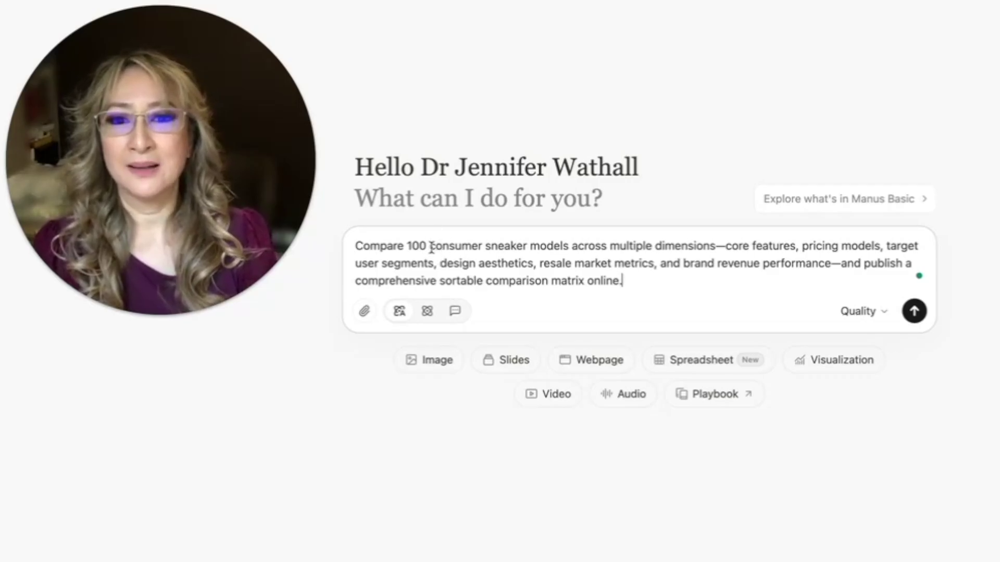
drag(428, 246, 531, 246)
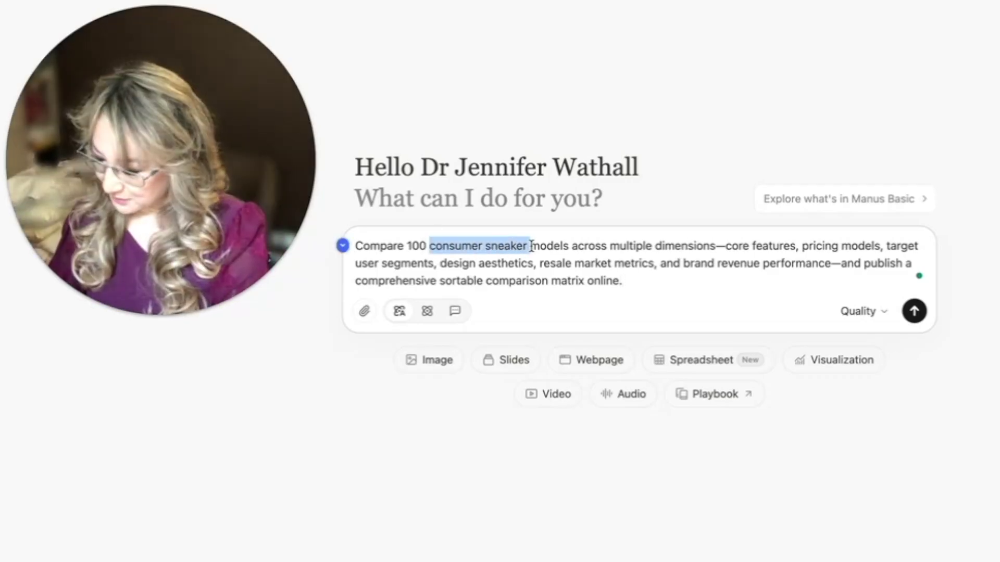
Step: Replace 'consumer sneaker' with 'AI' and 'across multiple dimensions' with 'for education'
text(AI)
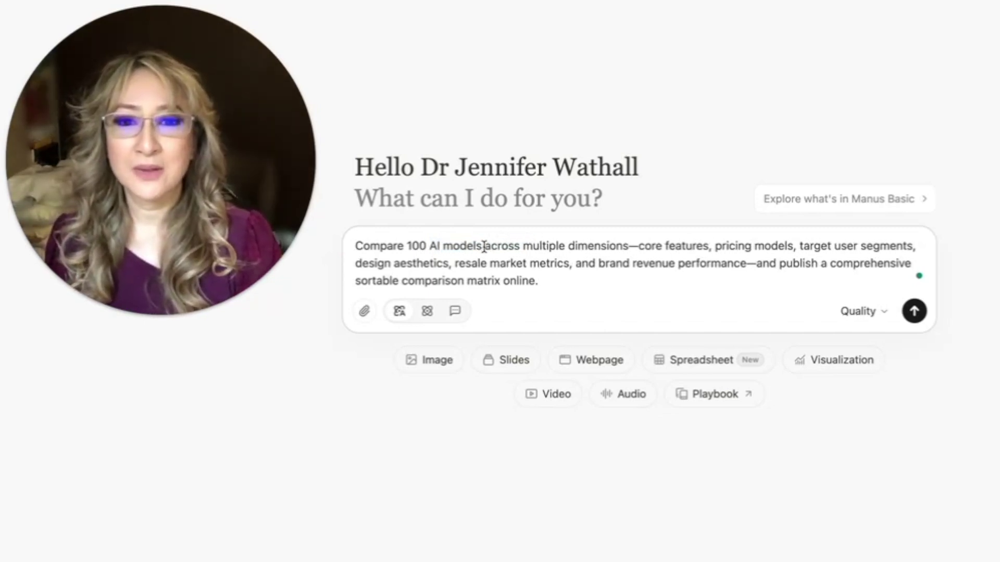
drag(484, 246, 623, 248)
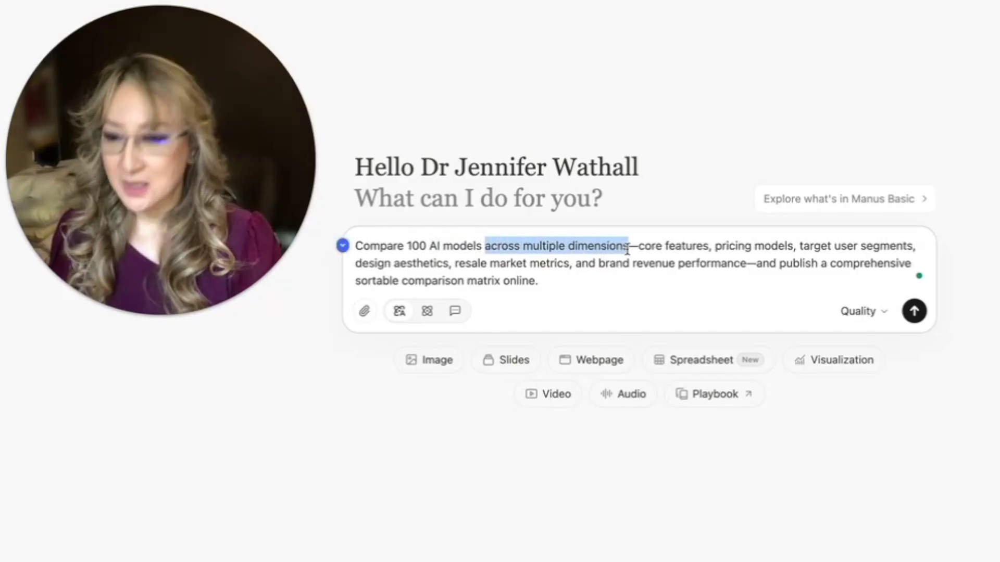
text(for ed)
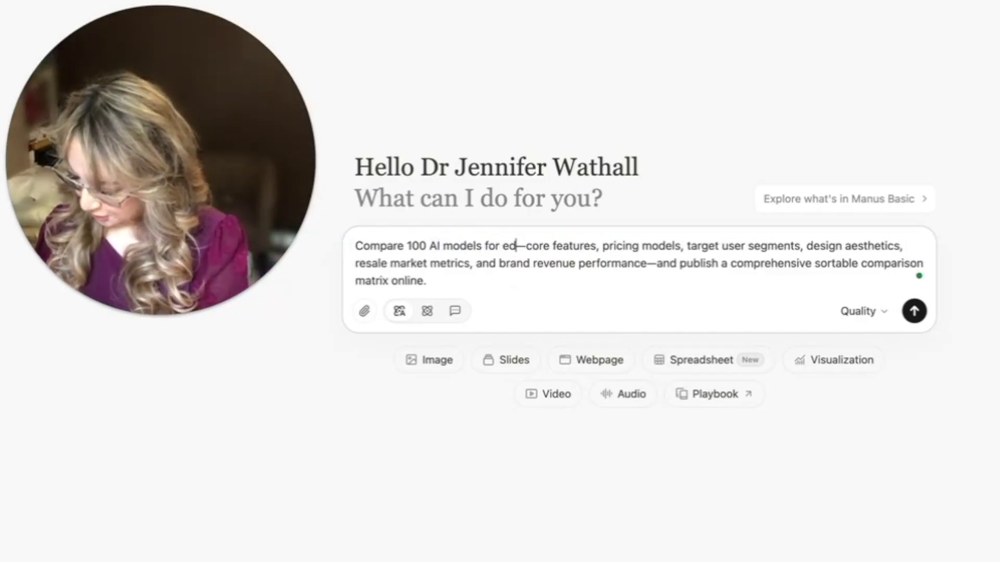
text(ucation)
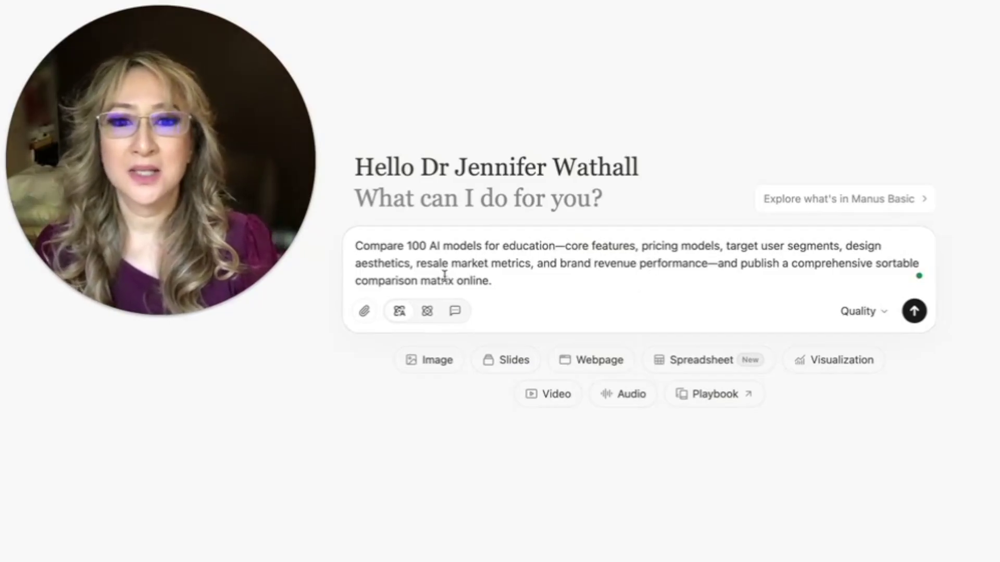
Step: Delete the resale market metrics and brand revenue performance phrases, and accept the comma after 'comprehensive'
drag(416, 266, 531, 265)
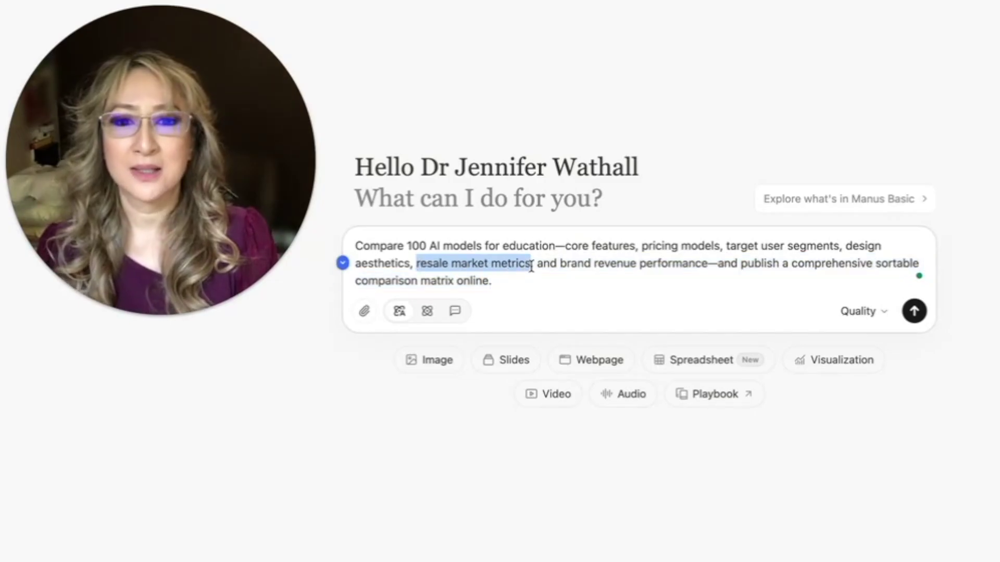
key(BackSpace)
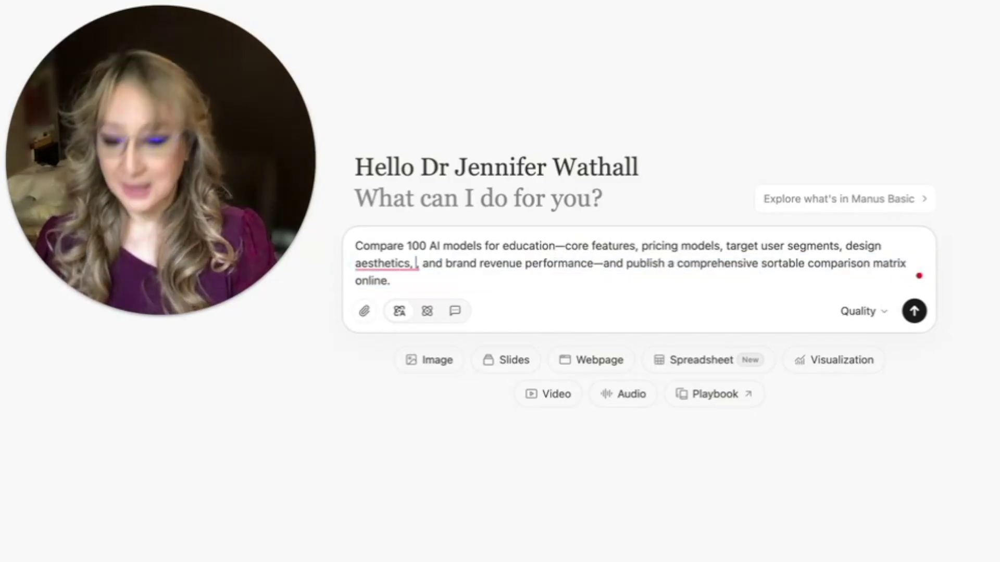
key(BackSpace)
key(BackSpace)
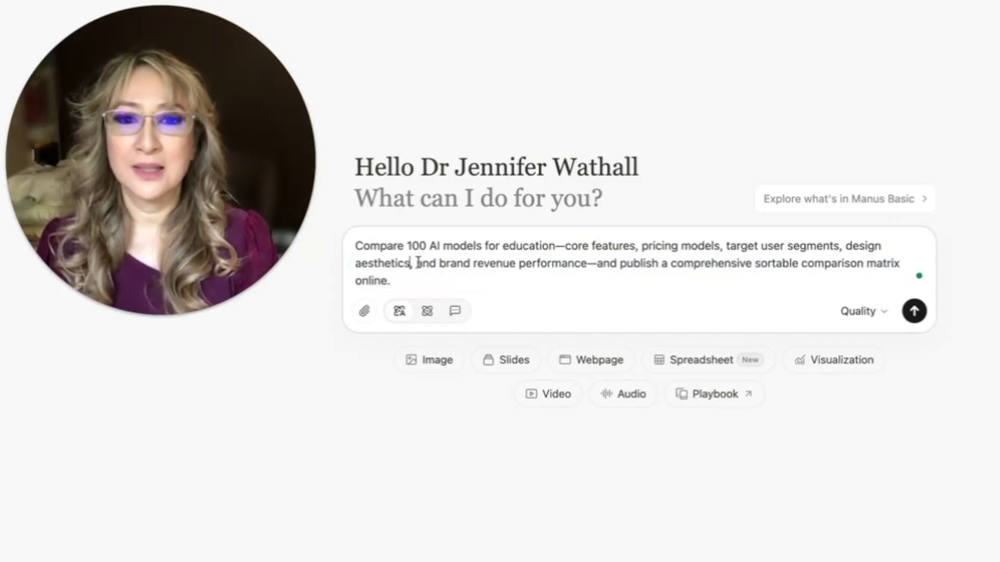
drag(418, 263, 584, 265)
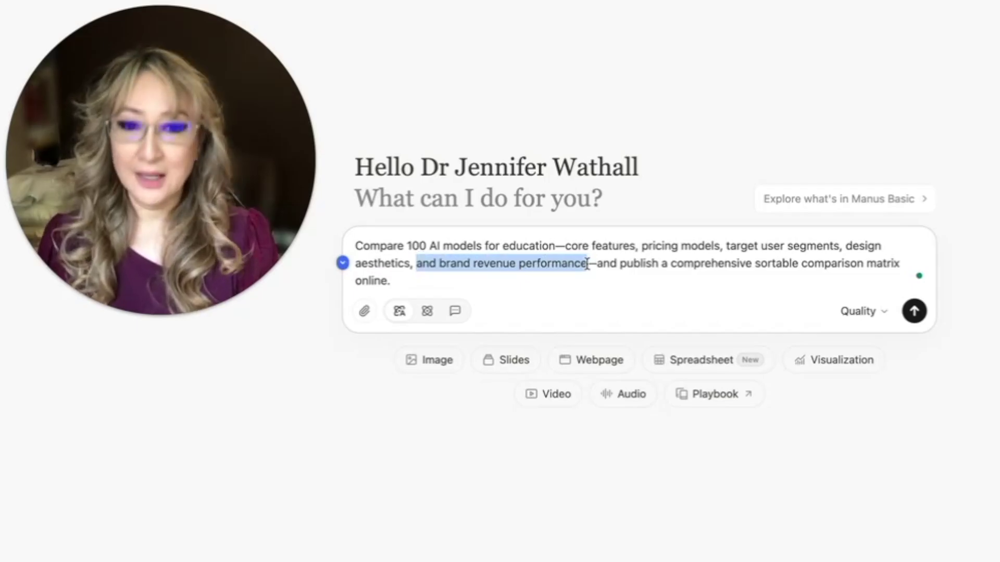
key(BackSpace)
key(BackSpace)
key(BackSpace)
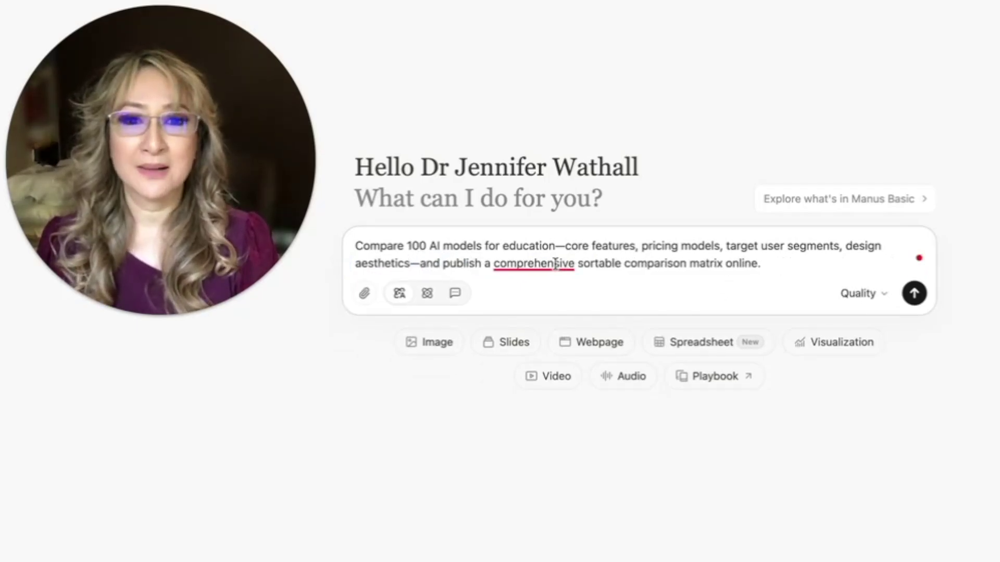
mouse_move(526, 264)
click(538, 308)
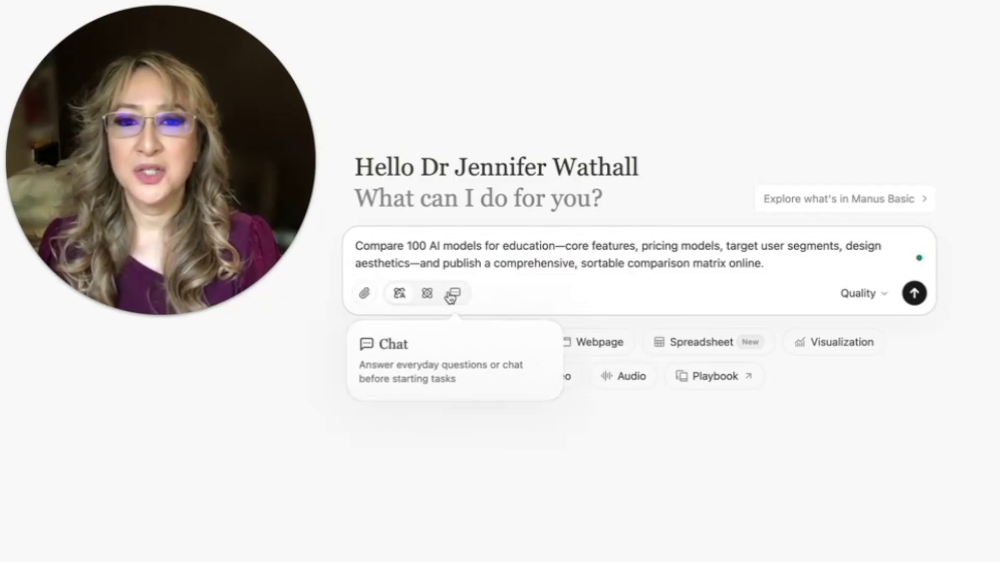
Step: Submit the AI-for-education prompt and let the task collect data on over 70 tools
click(924, 300)
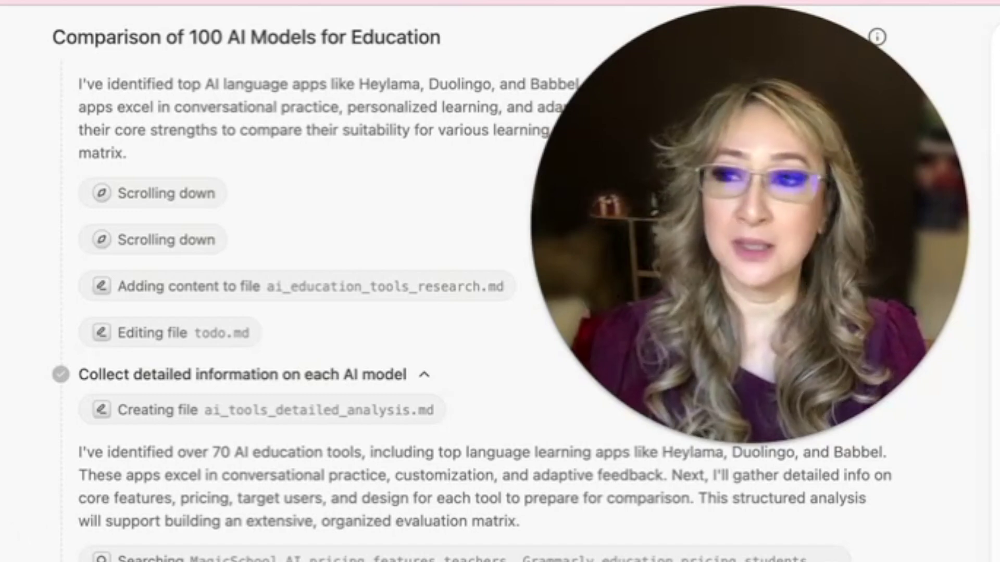
Step: Scroll the finished task to its final summary's Research Highlights and Documentation Package sections
scroll(313, 312, down, 15)
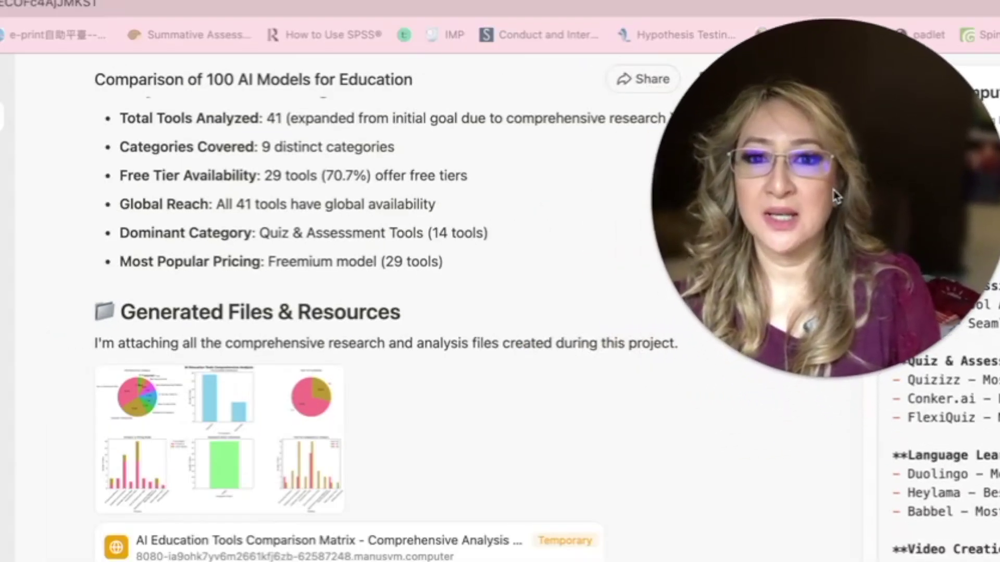
drag(835, 197, 812, 188)
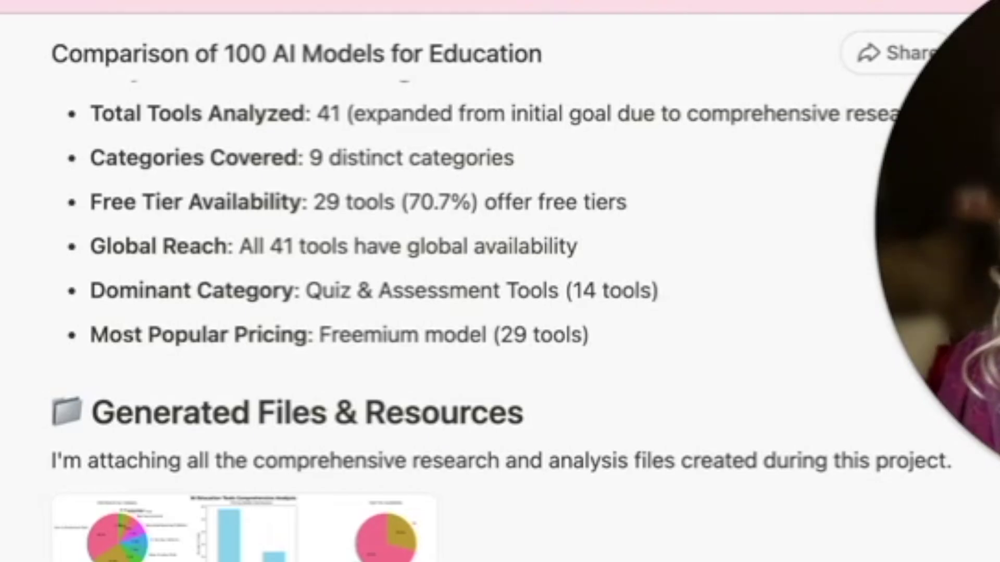
scroll(521, 321, down, 1)
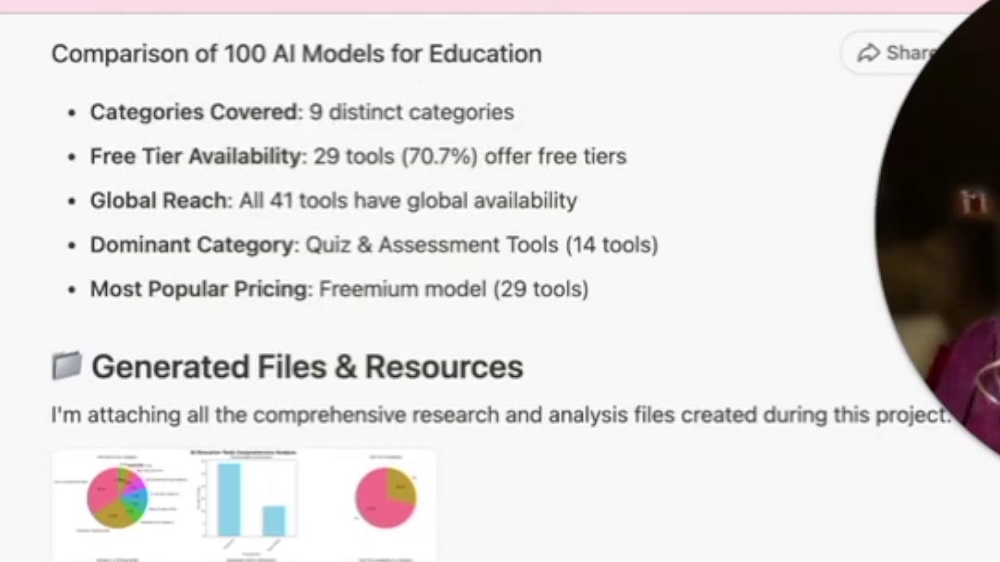
scroll(521, 321, down, 1)
scroll(521, 321, down, 1)
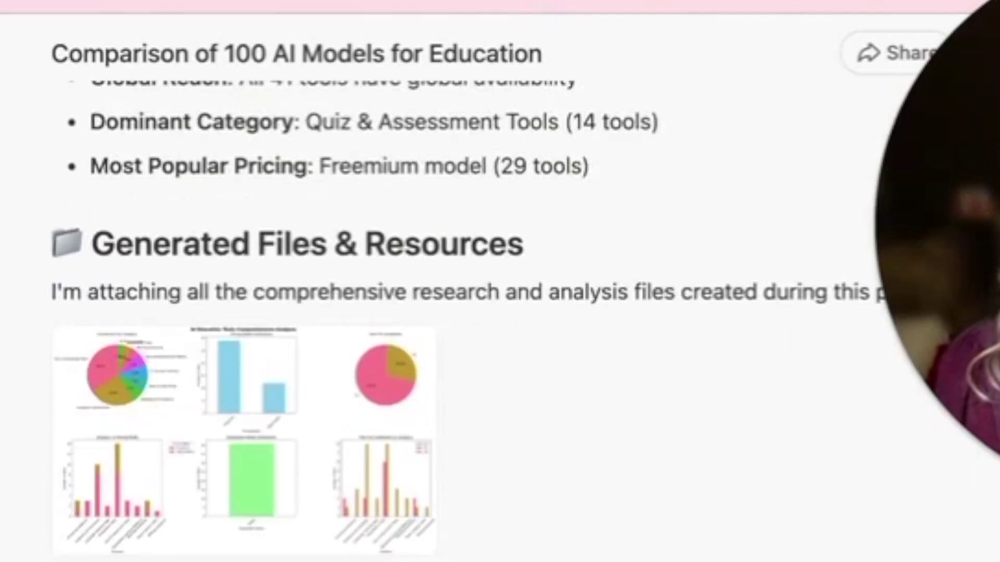
scroll(521, 320, down, 1)
scroll(520, 321, down, 2)
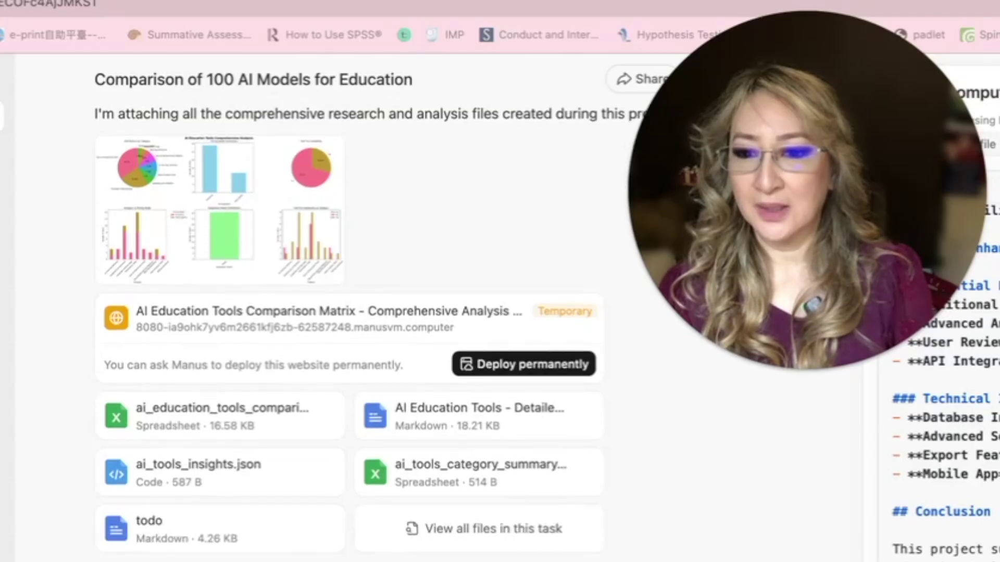
scroll(508, 315, down, 4)
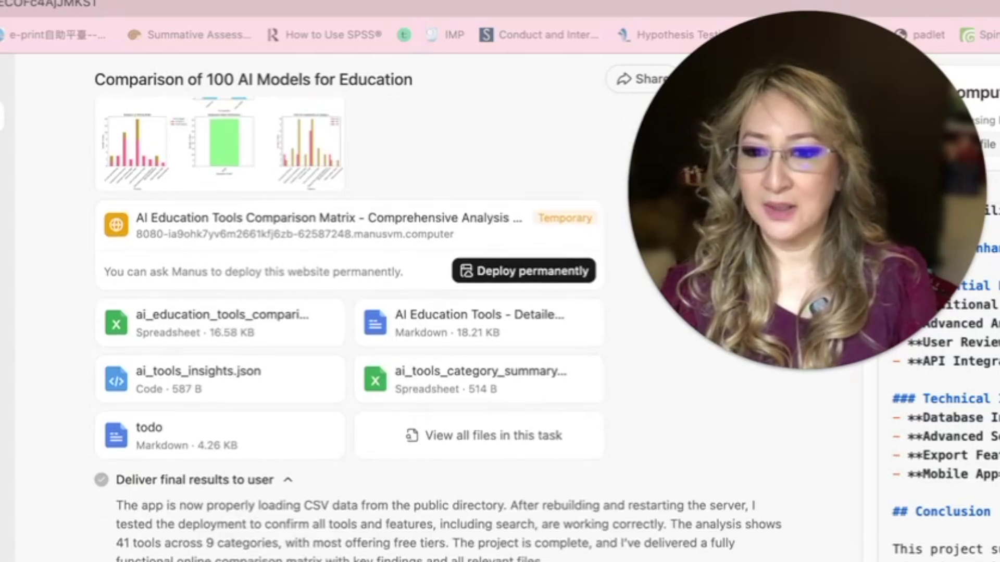
scroll(508, 316, down, 5)
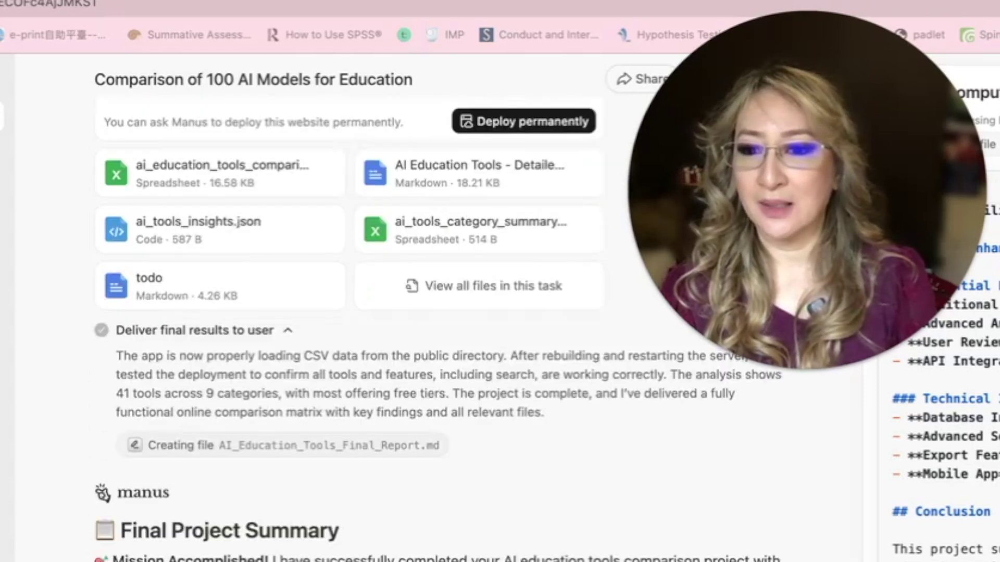
scroll(437, 328, down, 2)
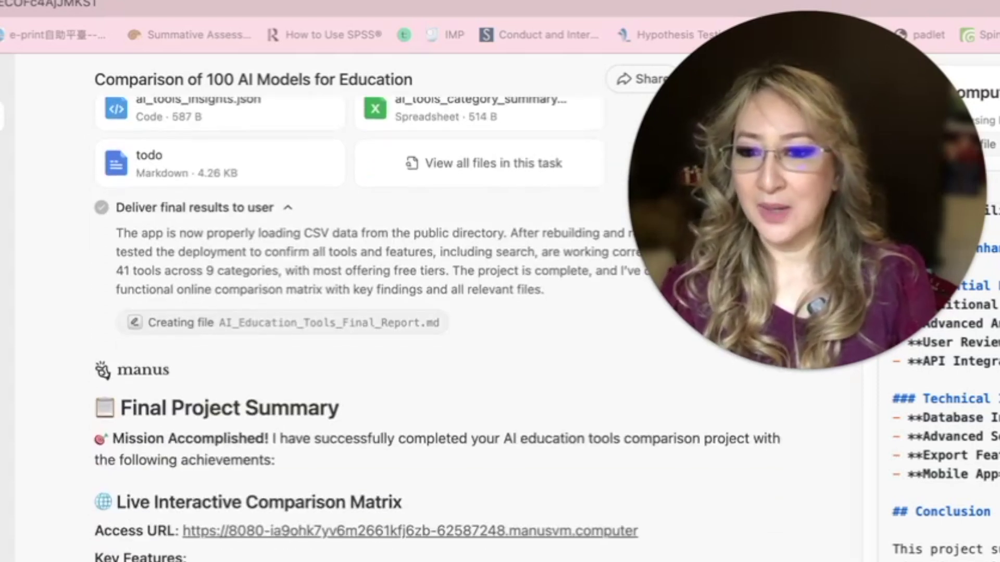
scroll(394, 328, down, 10)
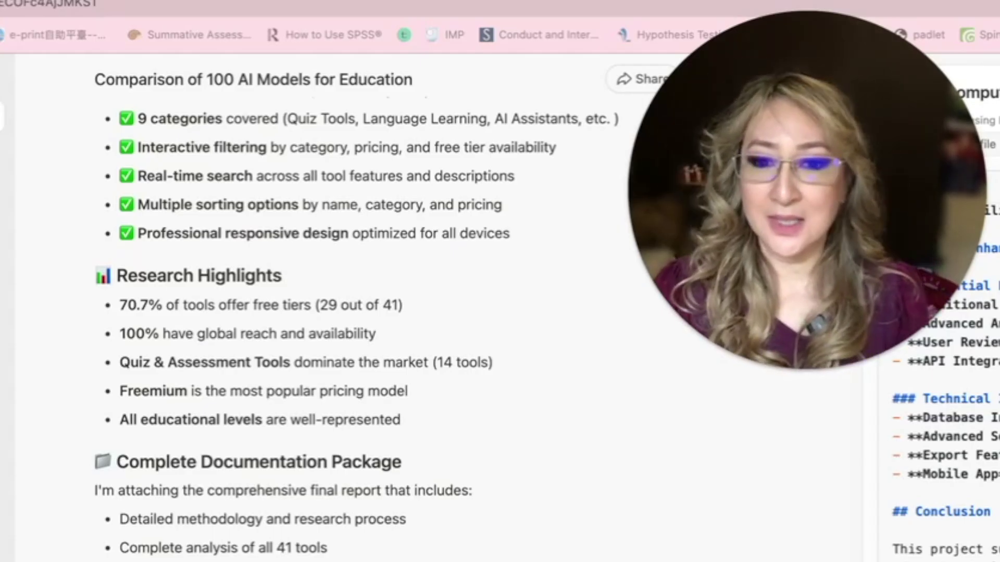
scroll(364, 312, down, 4)
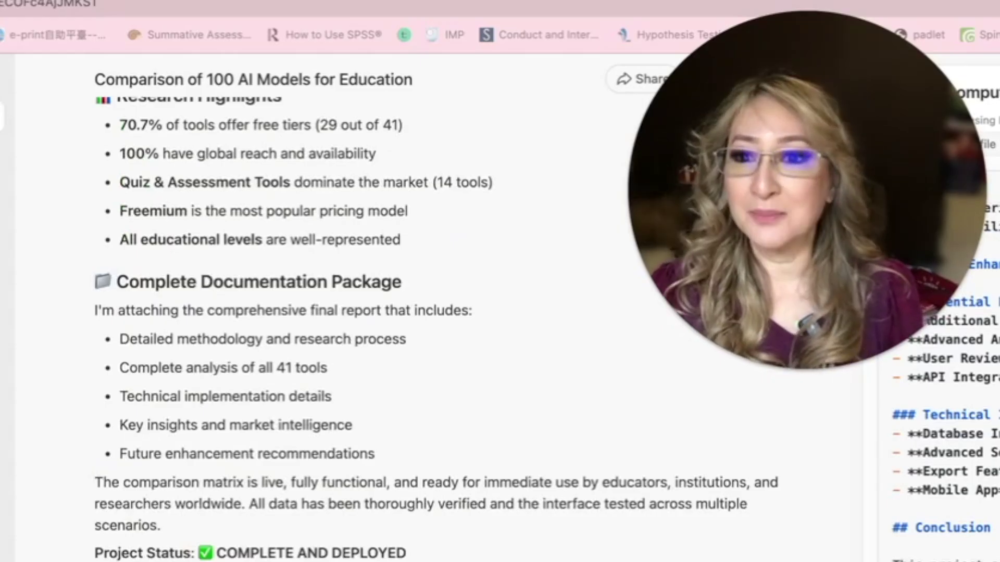
scroll(365, 312, up, 9)
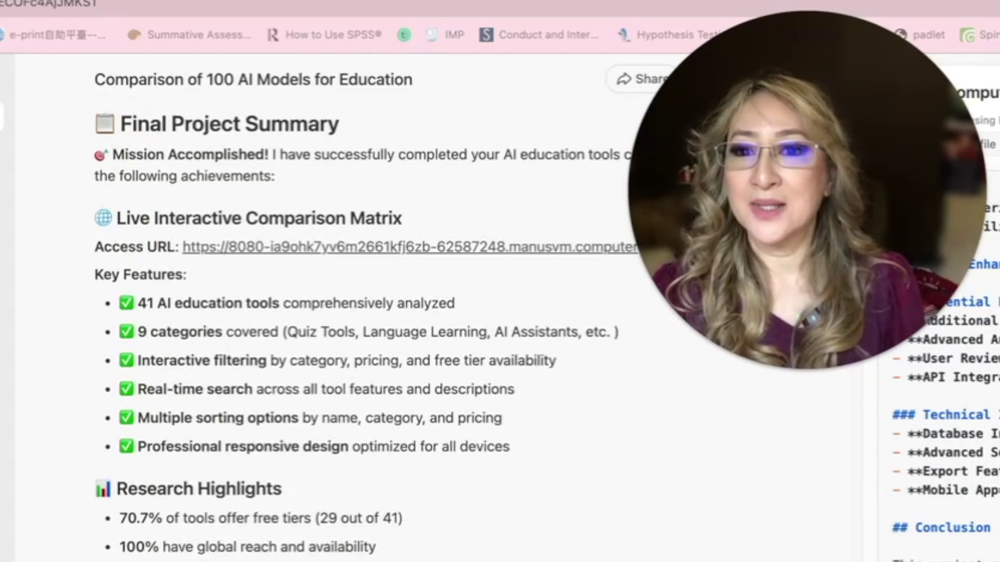
scroll(362, 329, up, 3)
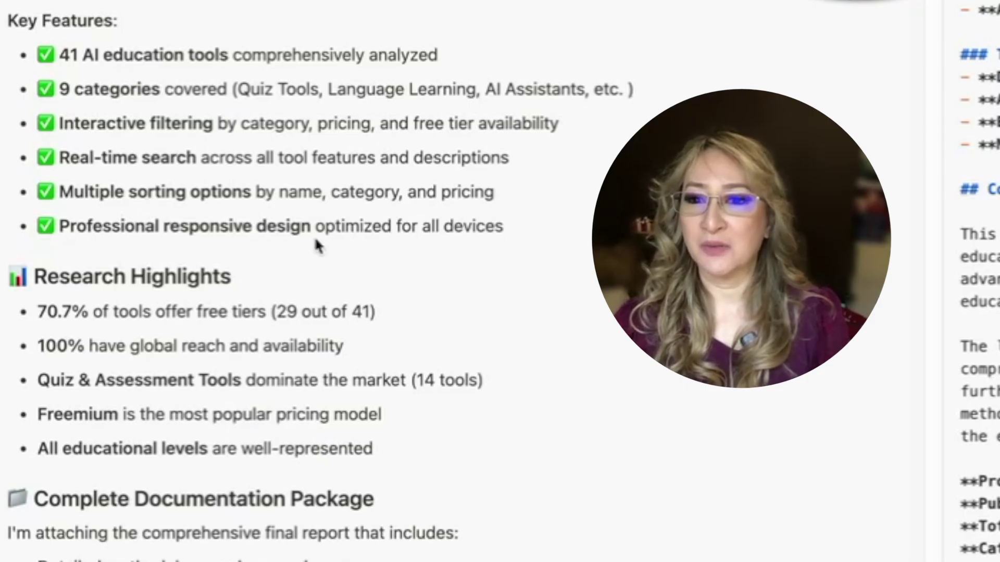
scroll(529, 278, down, 3)
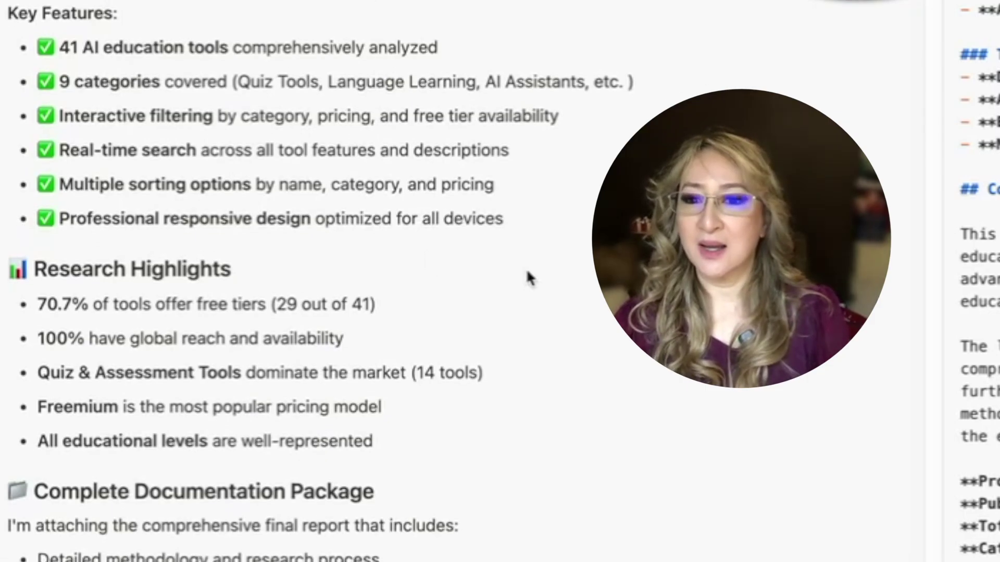
scroll(528, 279, down, 1)
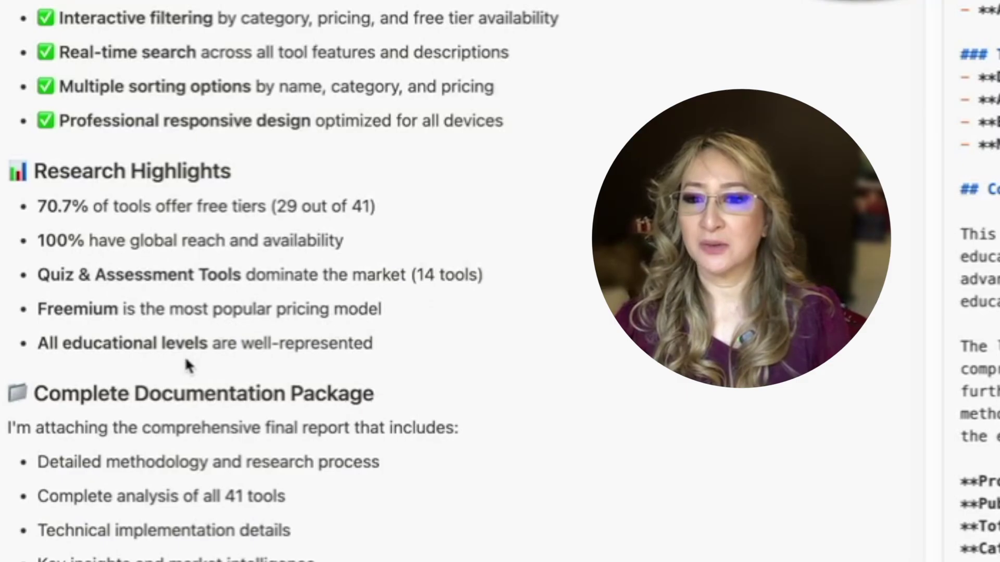
scroll(623, 373, up, 3)
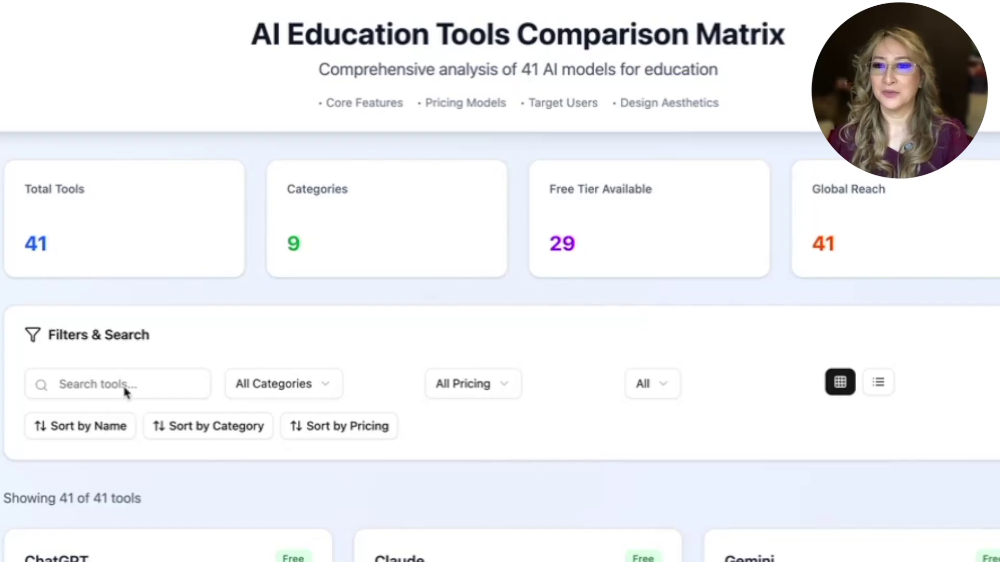
Step: Scroll through the live site's 41 tool cards, then back up to the stats and filters
scroll(500, 281, down, 3)
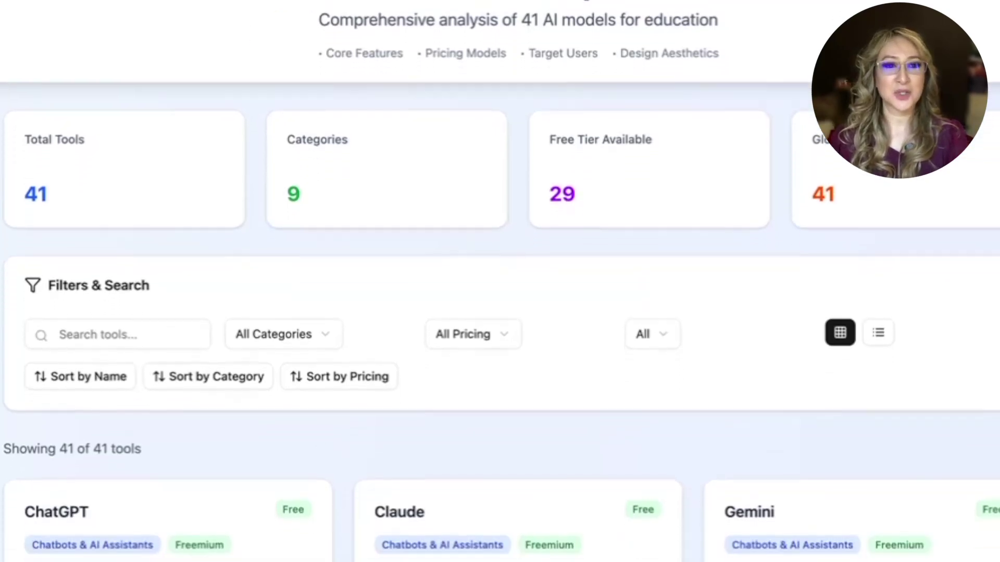
scroll(500, 281, down, 3)
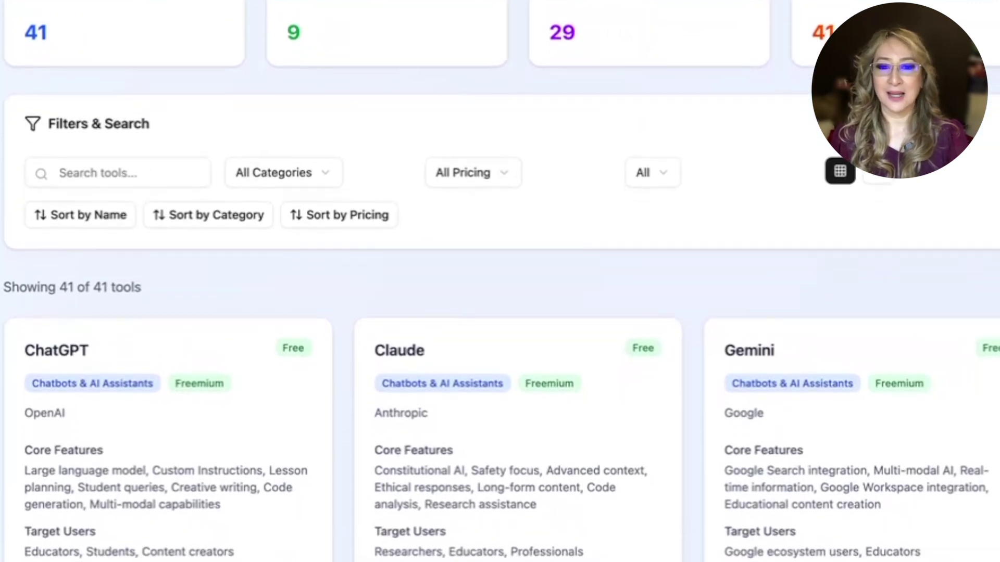
scroll(500, 281, down, 3)
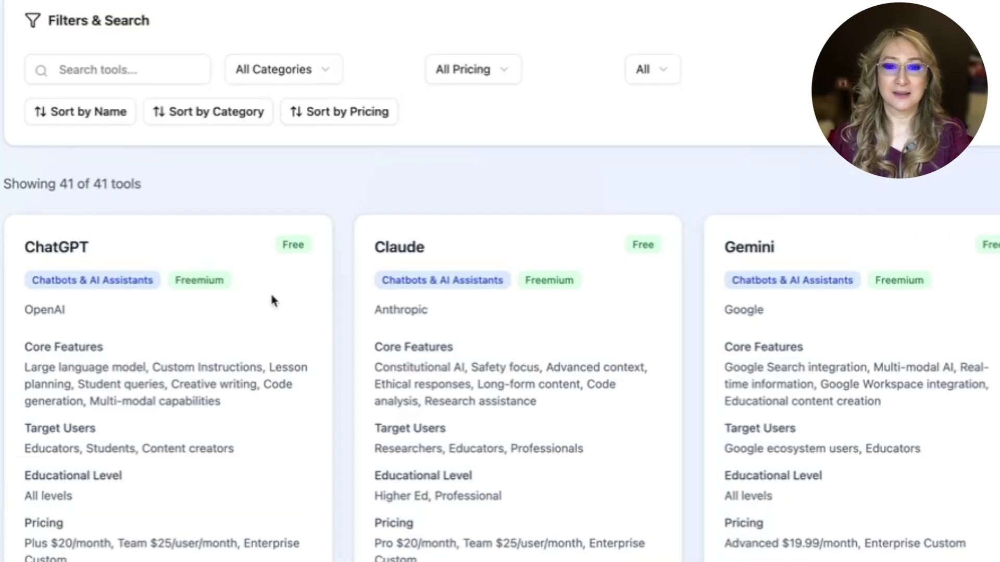
scroll(20, 543, down, 6)
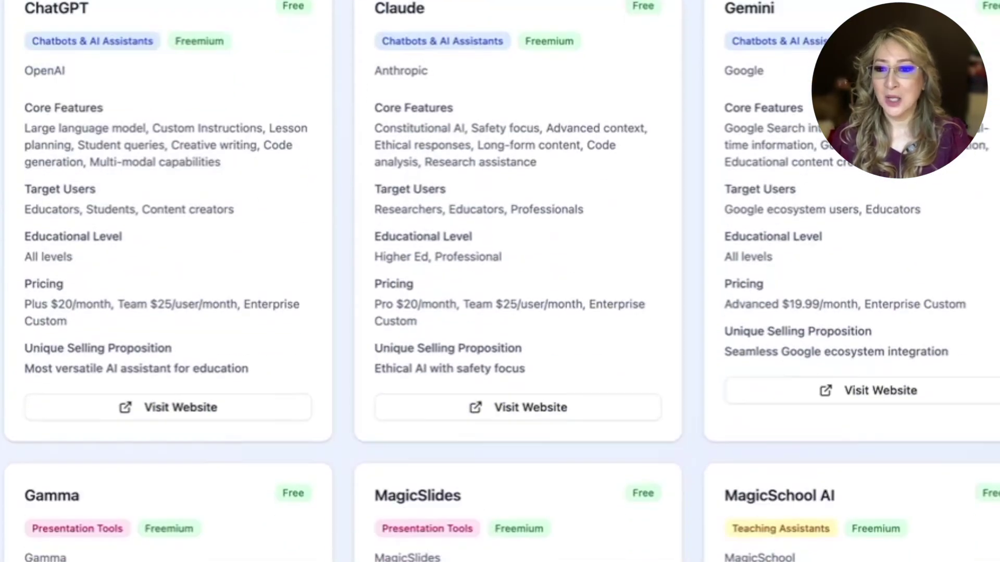
scroll(499, 281, down, 1)
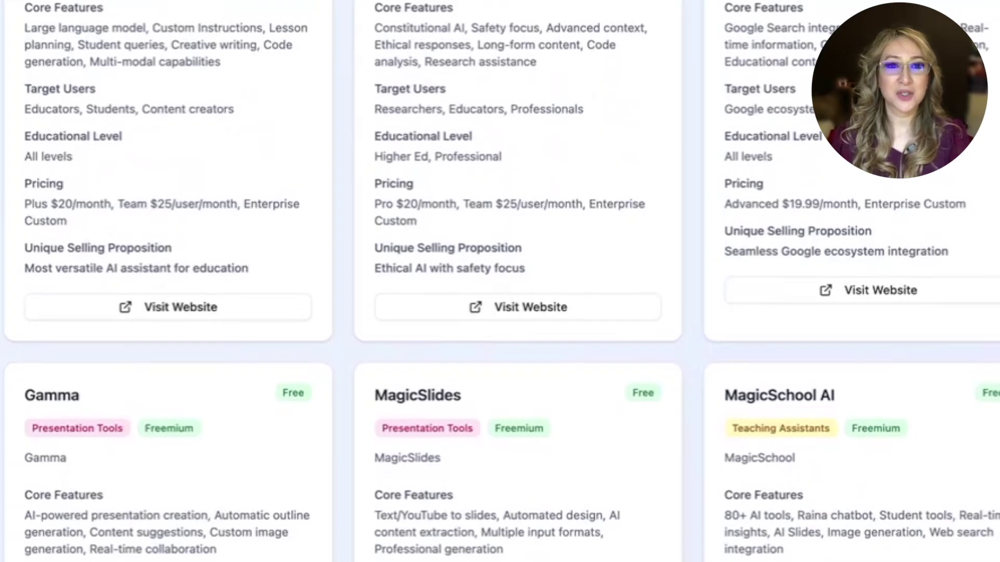
scroll(500, 281, down, 6)
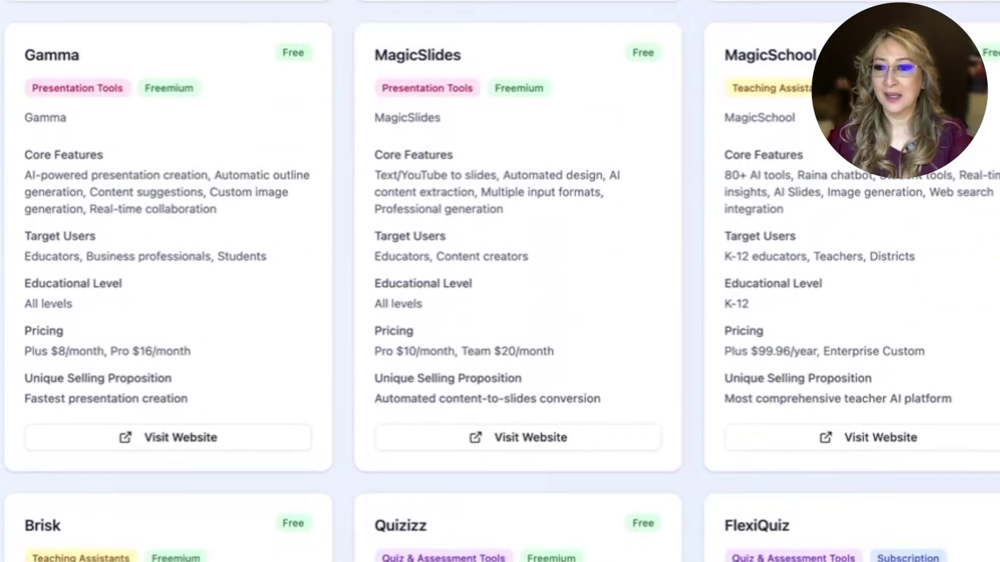
scroll(500, 281, down, 1)
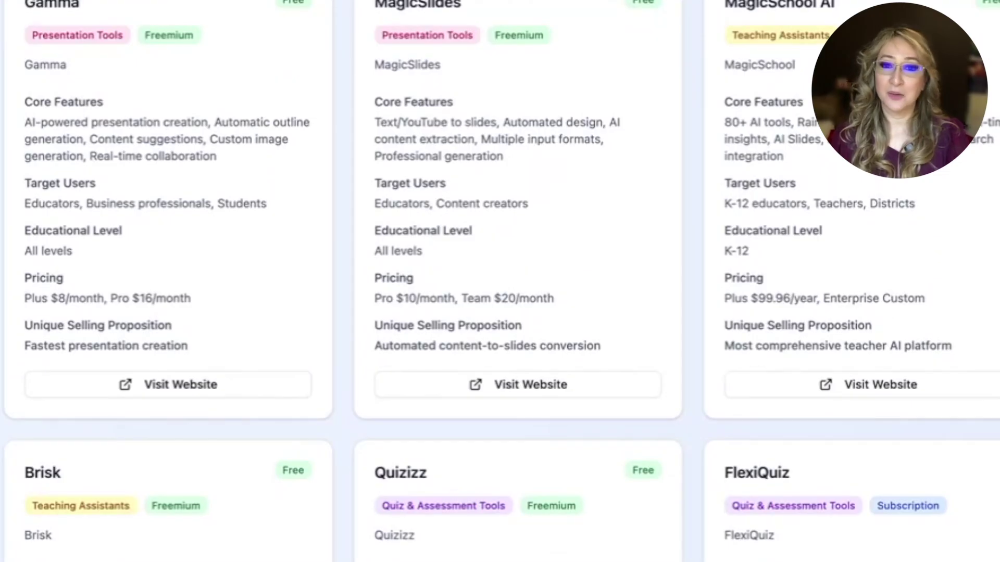
scroll(500, 281, down, 1)
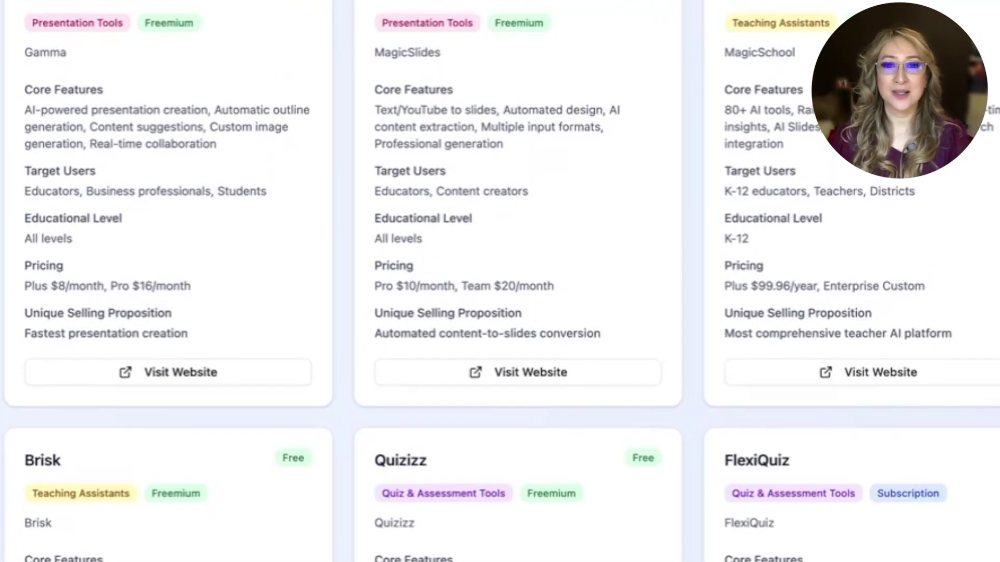
scroll(500, 281, down, 5)
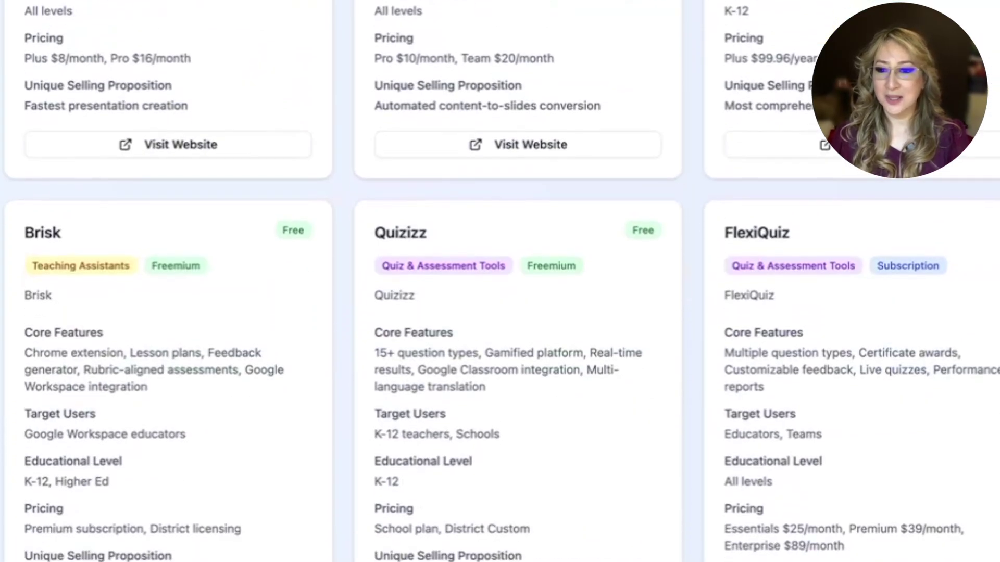
scroll(500, 281, down, 5)
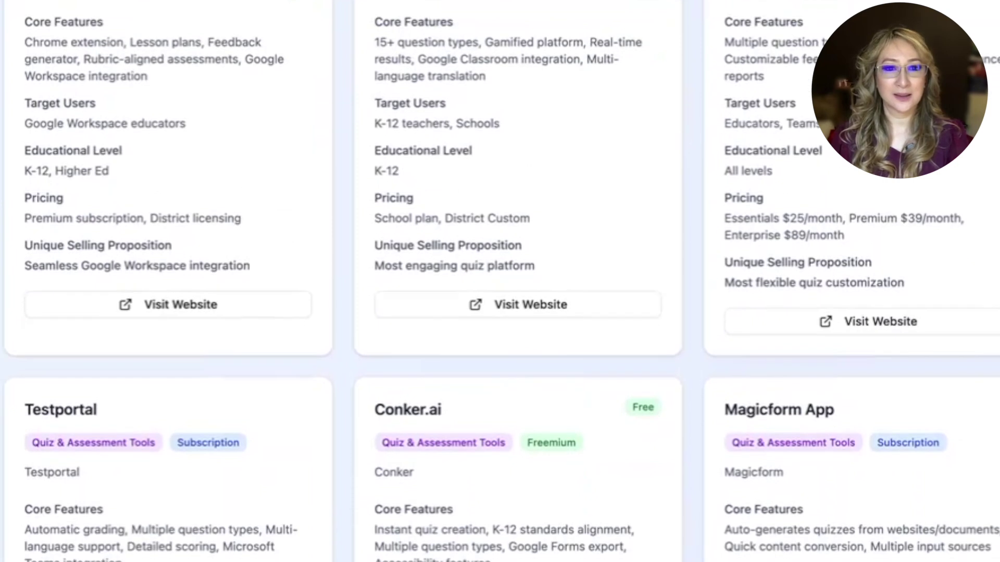
scroll(500, 281, down, 8)
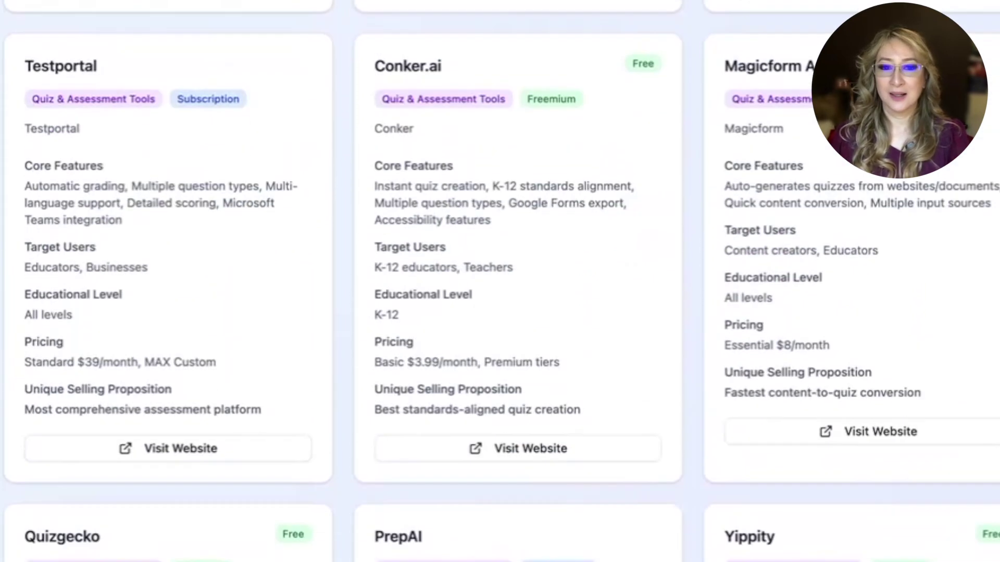
scroll(500, 281, down, 7)
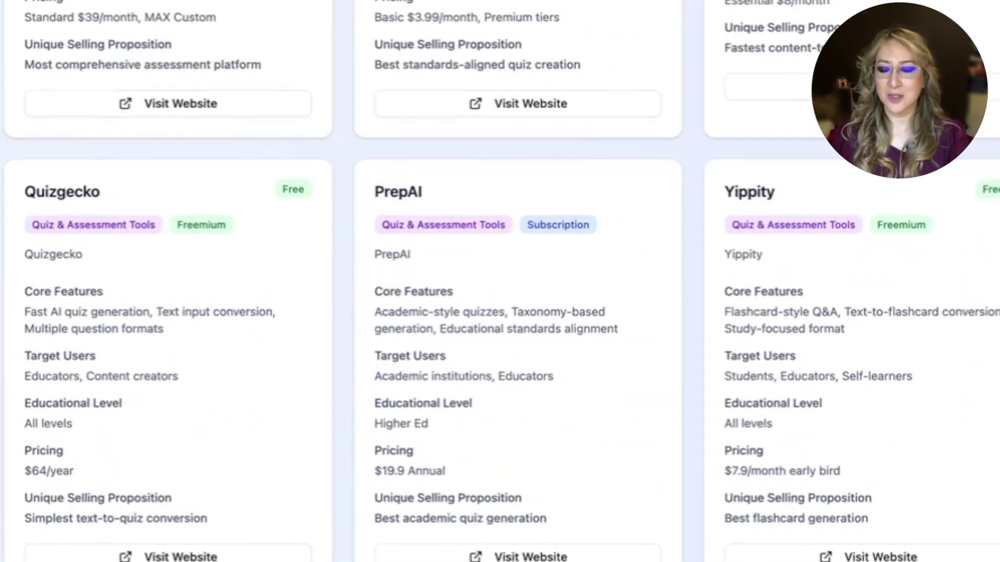
scroll(500, 281, down, 7)
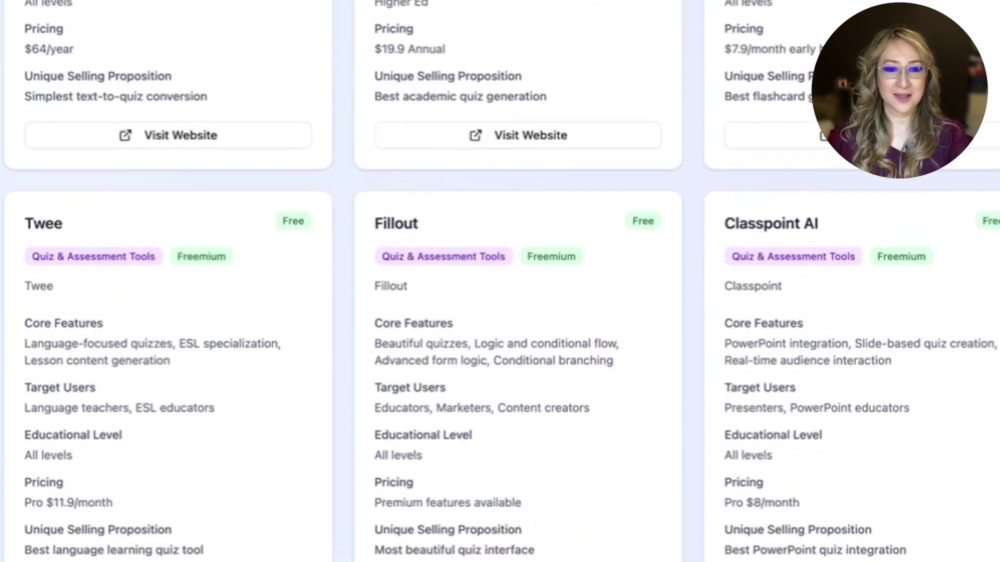
scroll(500, 281, down, 1)
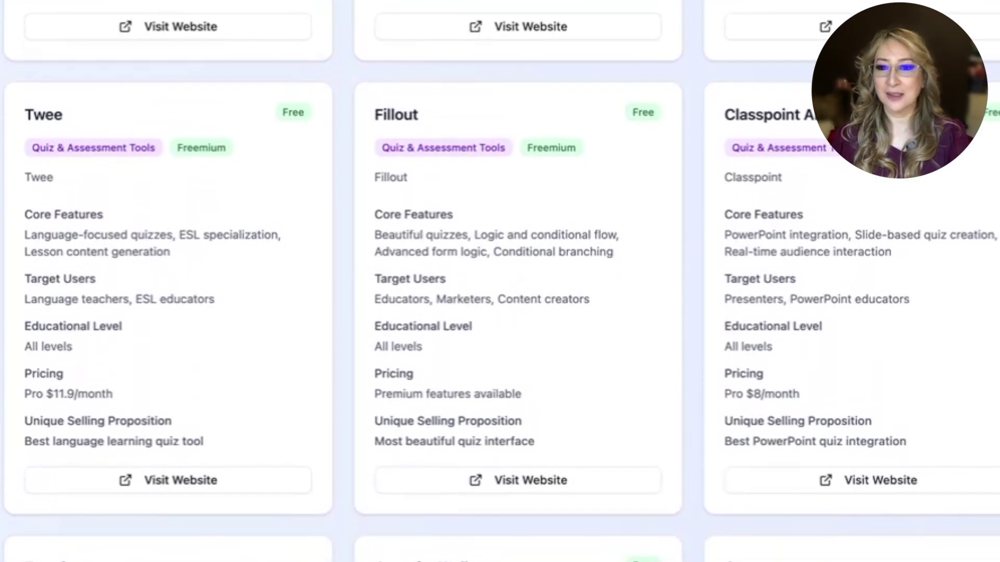
scroll(499, 282, down, 6)
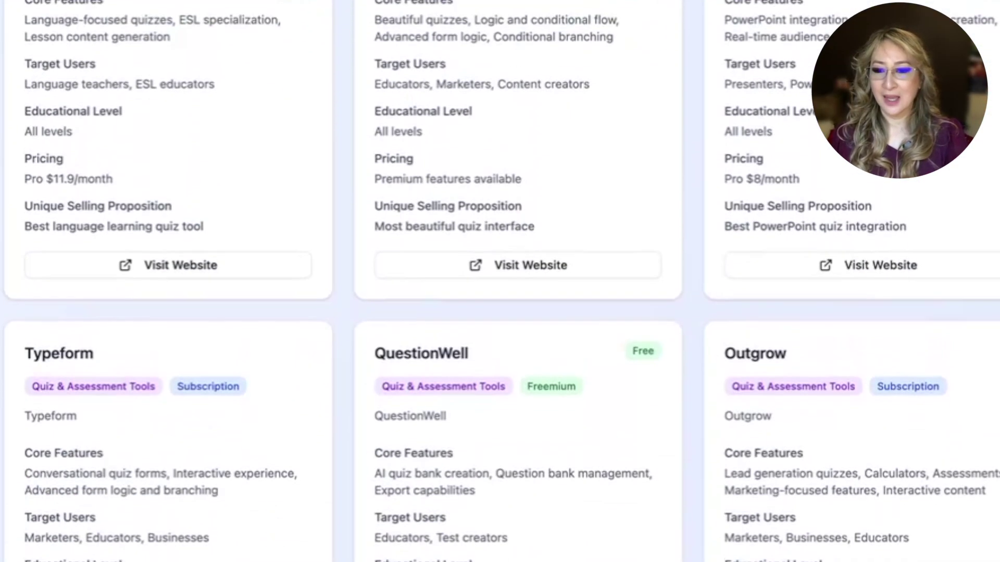
scroll(499, 281, down, 7)
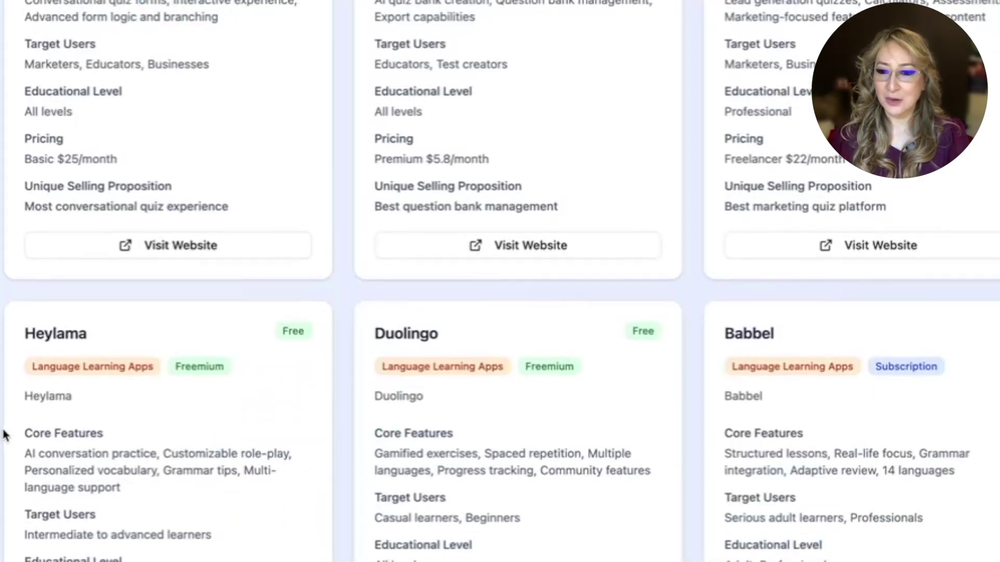
scroll(500, 281, down, 12)
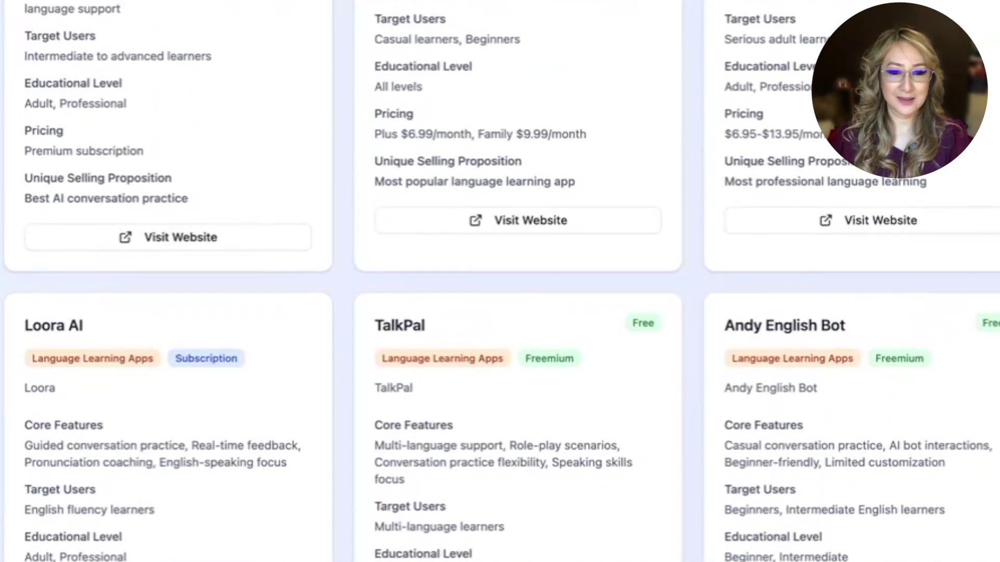
scroll(500, 282, down, 11)
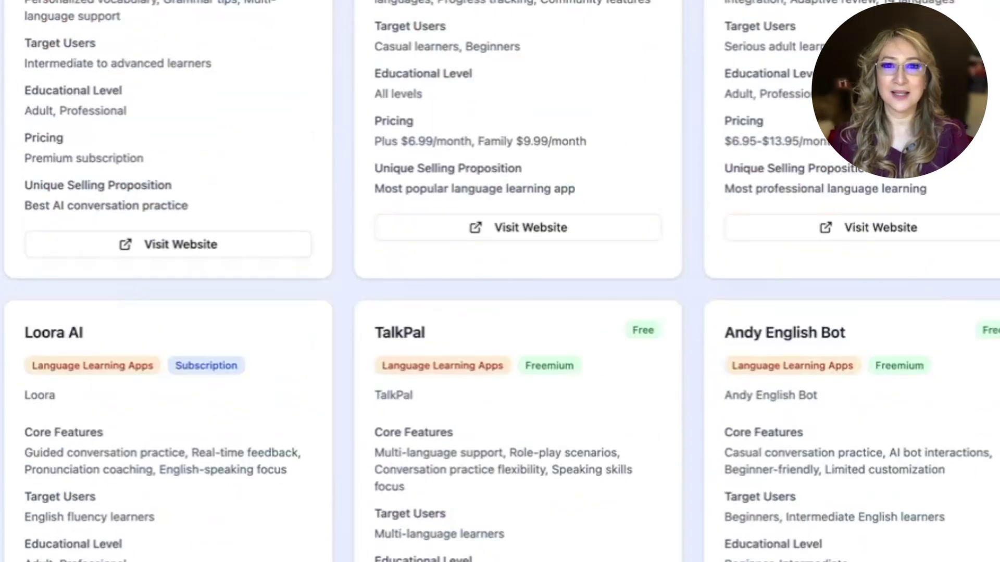
scroll(499, 281, up, 20)
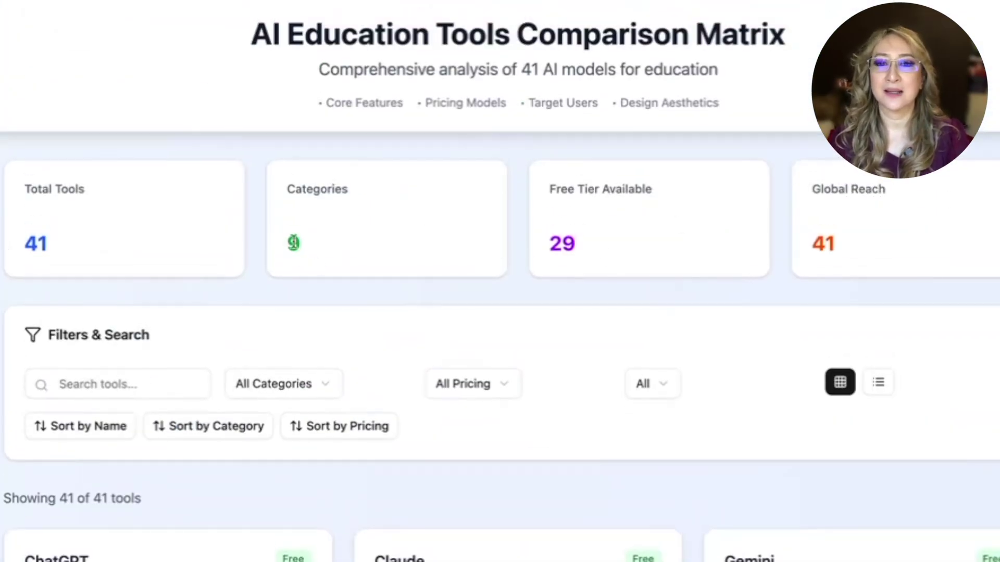
Step: Set the category filter to Presentation Tools and view the Gamma and MagicSlides cards
click(278, 389)
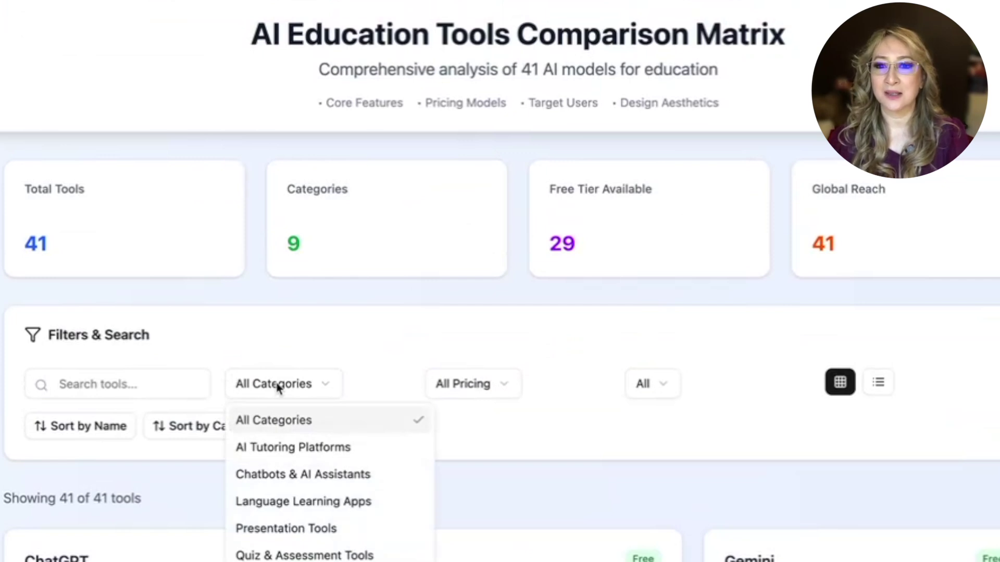
scroll(408, 475, down, 3)
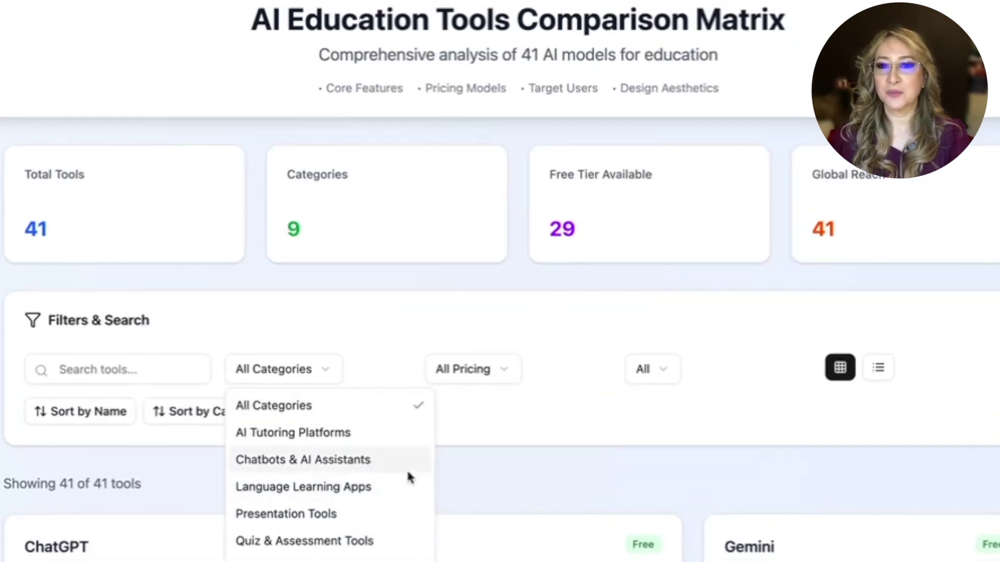
scroll(376, 423, down, 2)
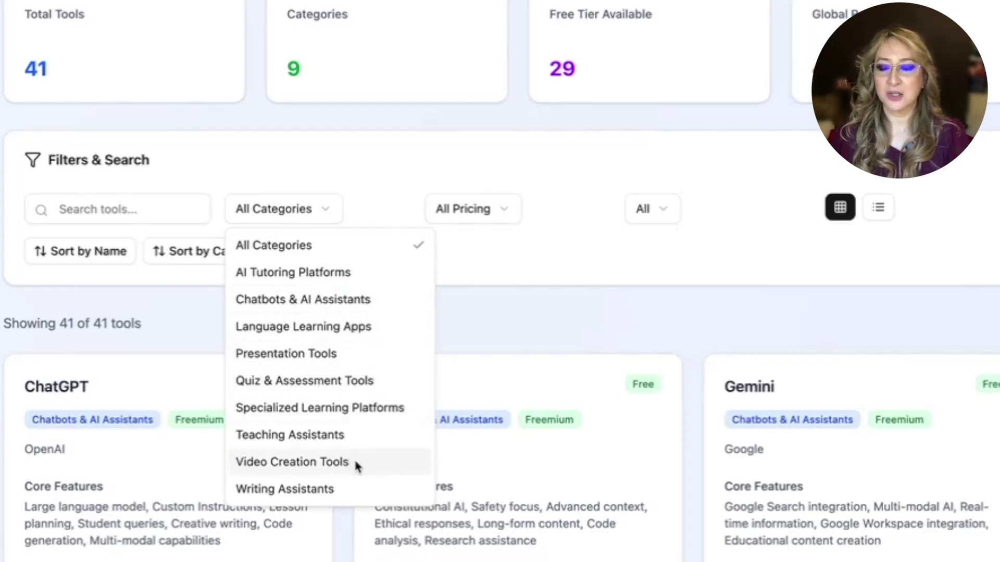
click(295, 355)
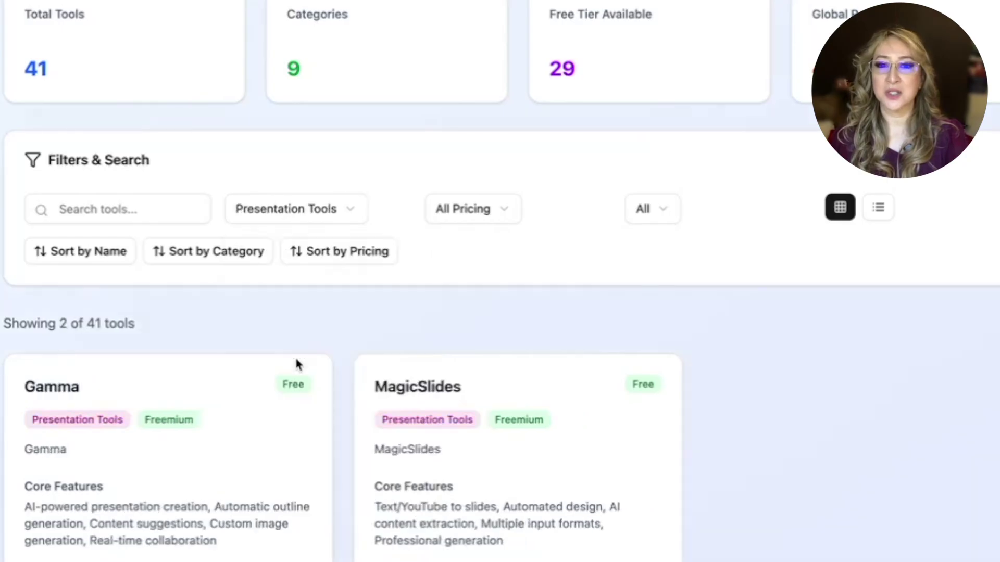
scroll(271, 359, down, 3)
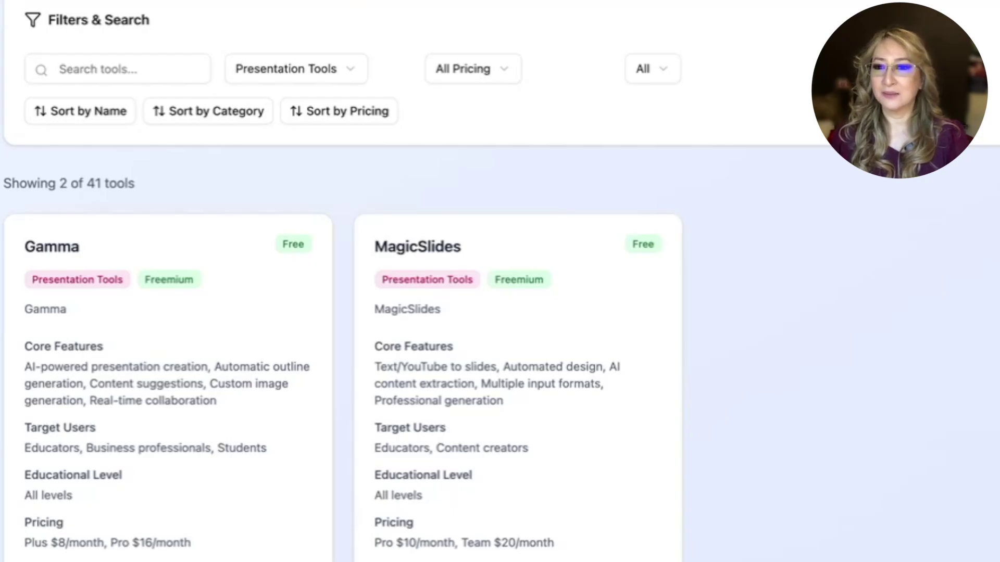
Step: Filter the availability to Paid Only, then reset it to All
scroll(191, 267, up, 3)
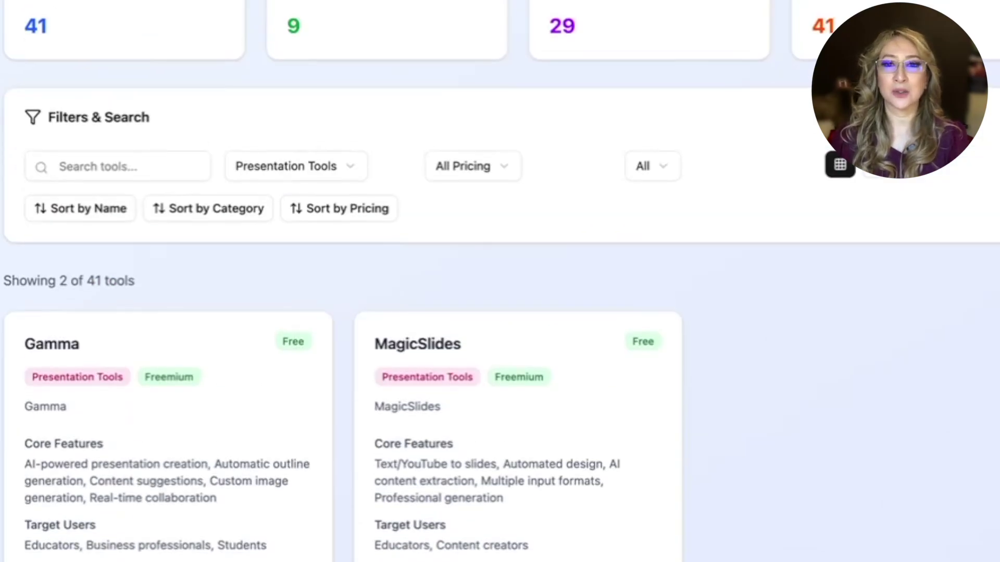
click(664, 211)
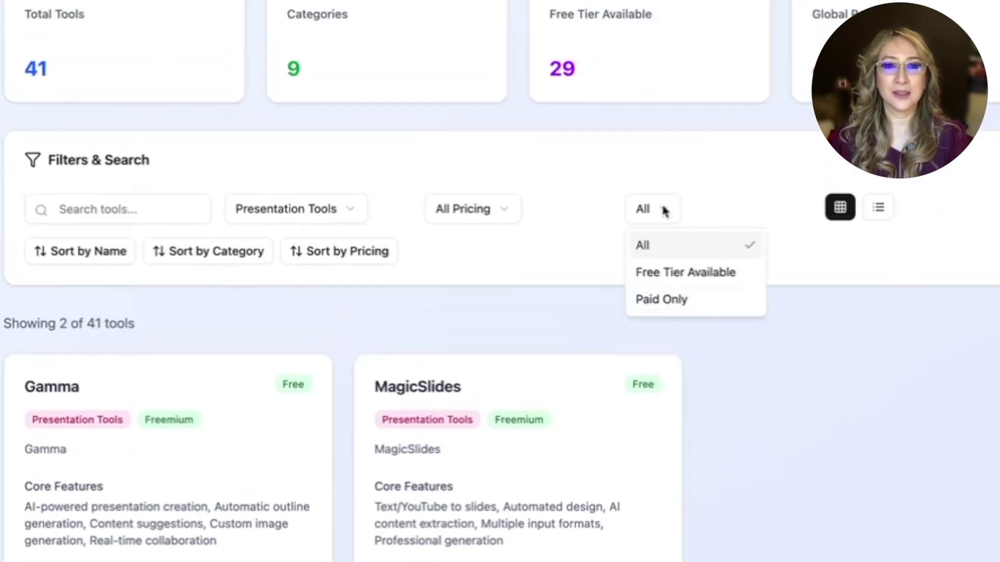
click(711, 297)
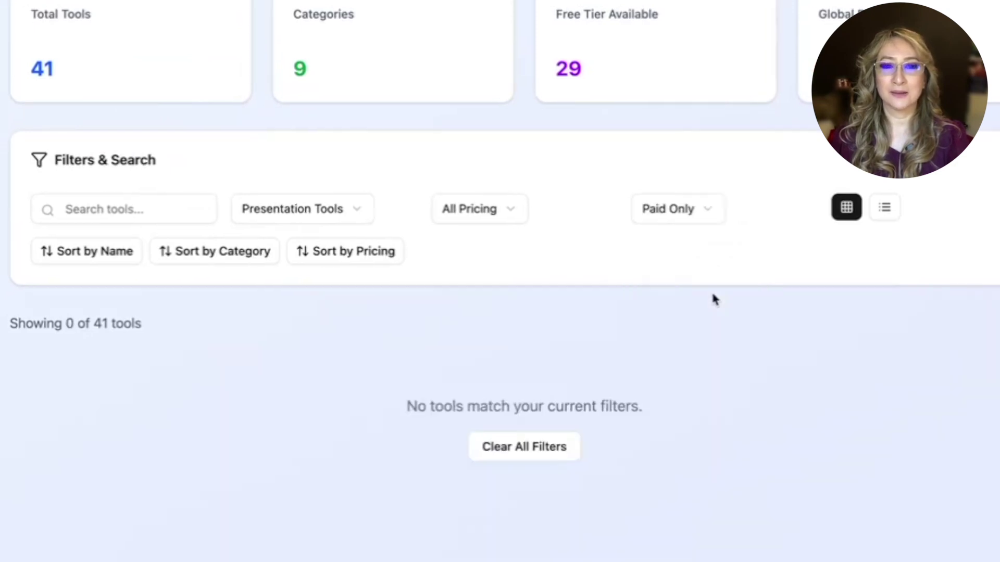
click(666, 209)
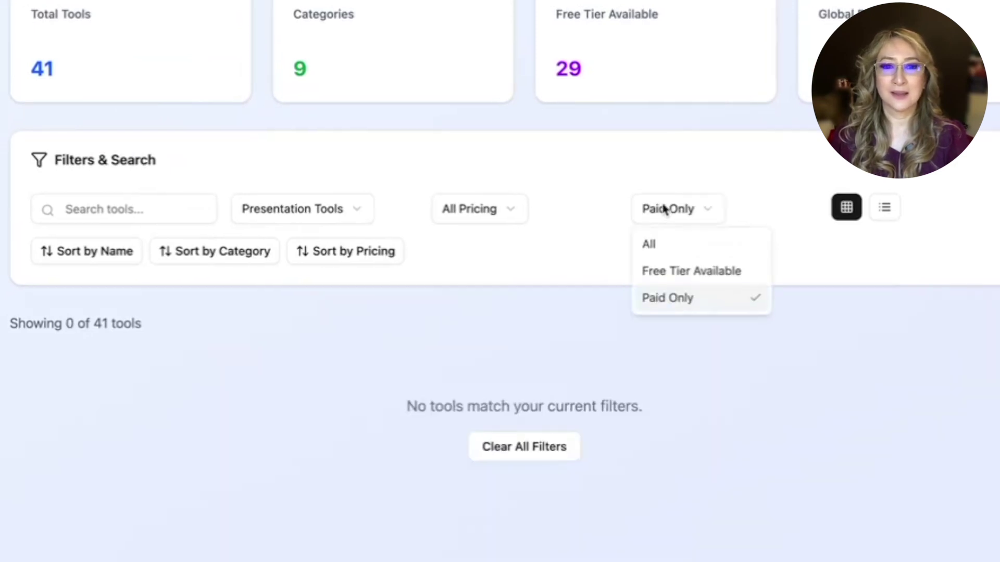
click(673, 245)
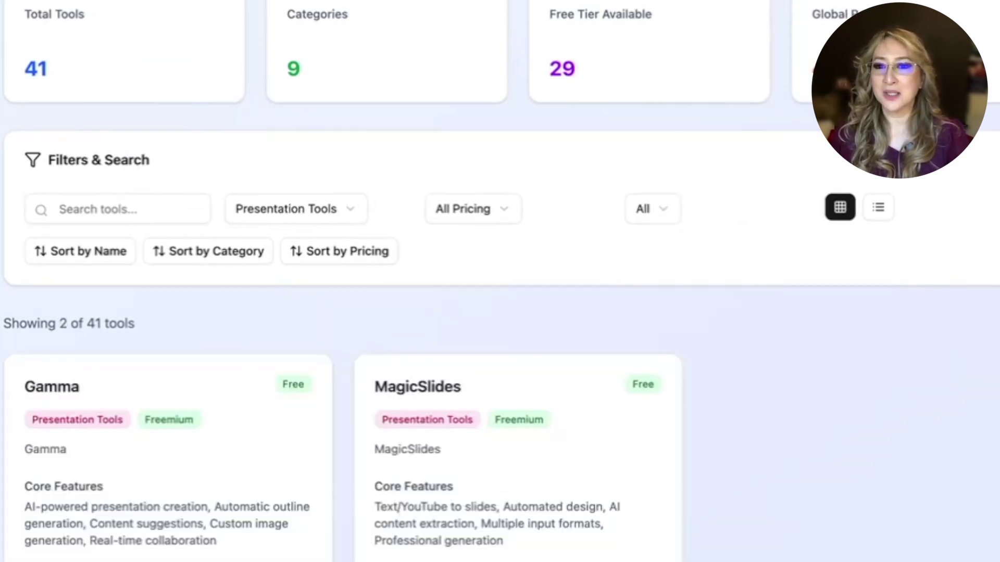
Step: Filter the category to Chatbots & AI Assistants and browse the matching cards
click(308, 212)
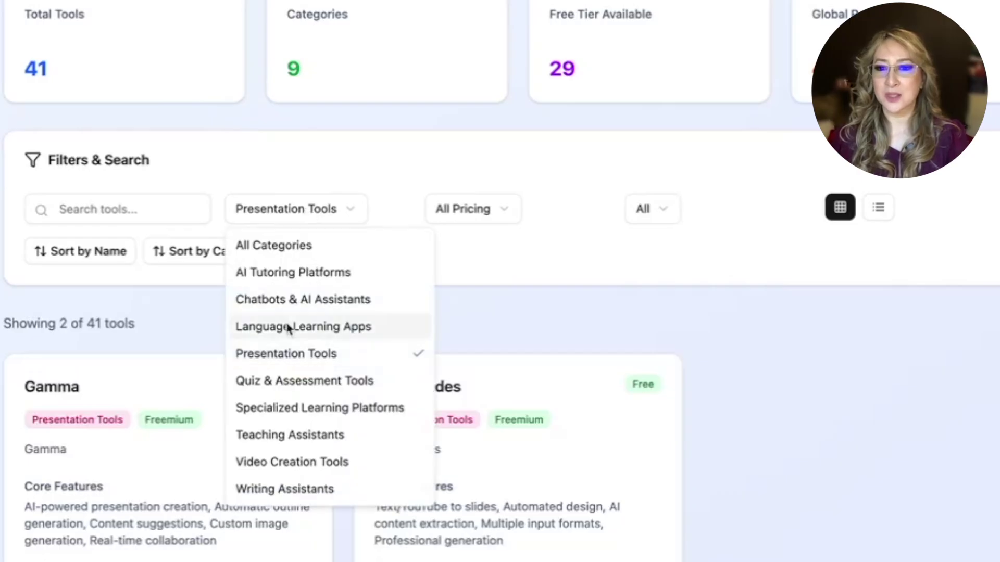
click(269, 301)
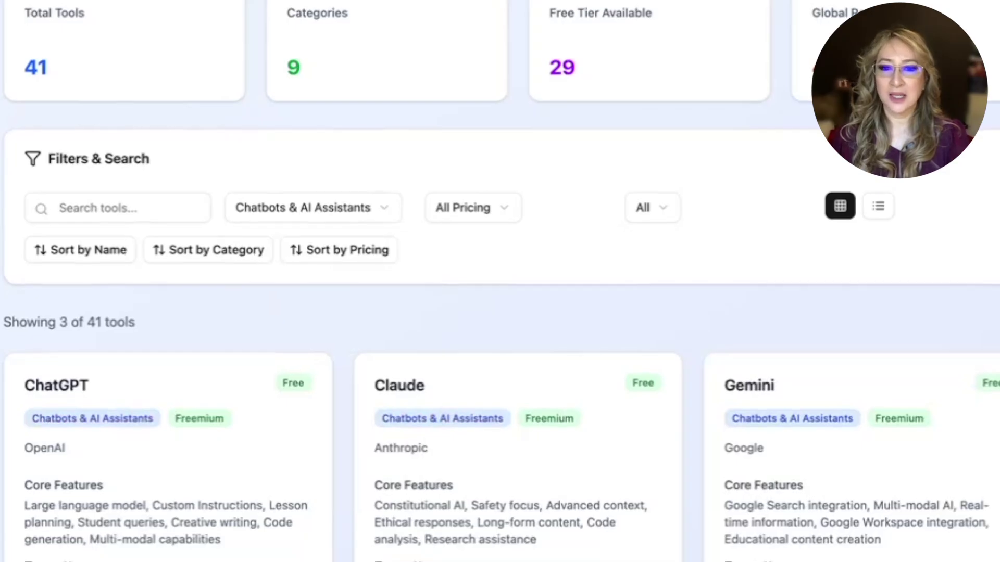
scroll(500, 312, down, 4)
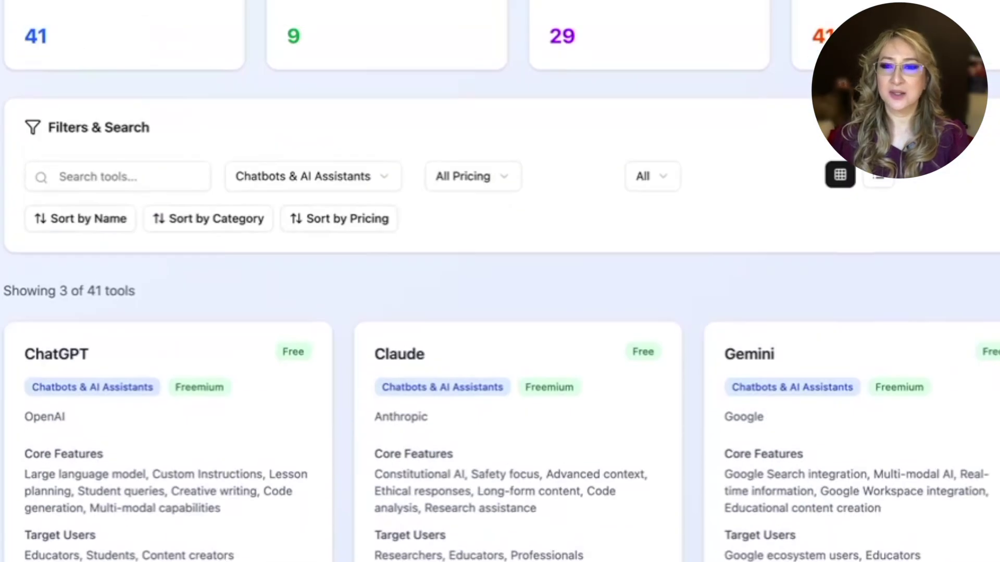
scroll(500, 281, up, 1)
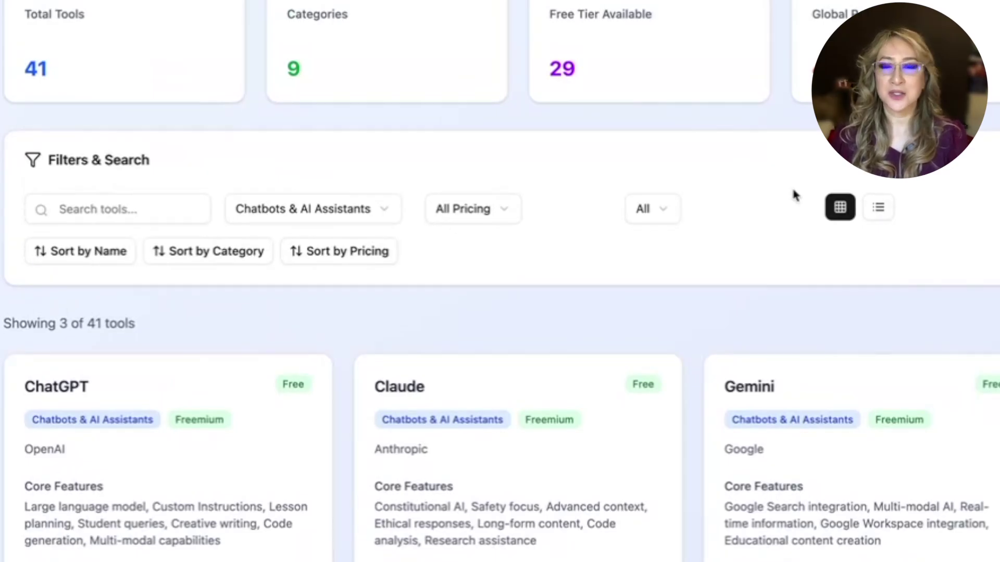
Step: Switch the category to Video Creation Tools, listing Synthesia, Steve.AI and InVideo AI
click(311, 214)
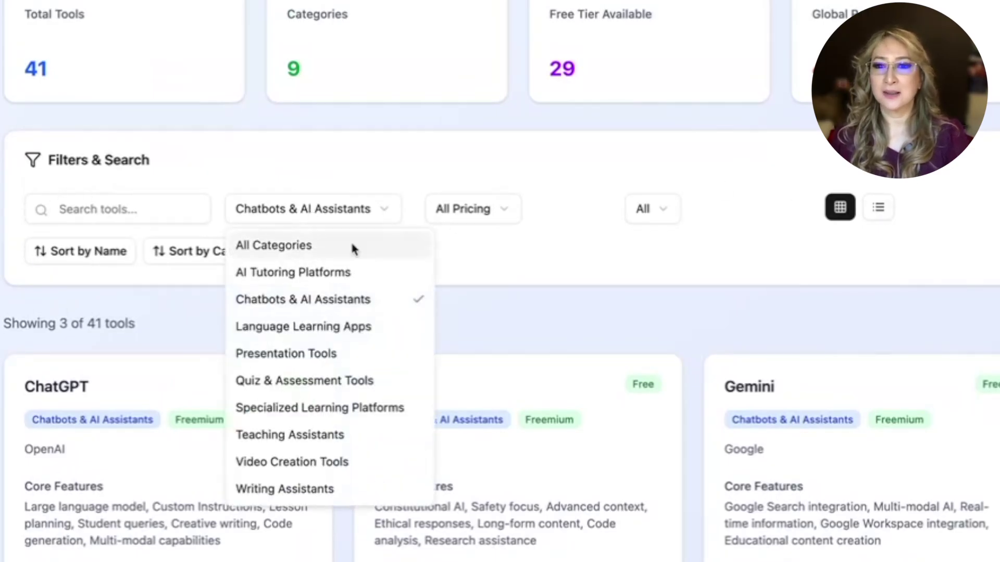
click(341, 459)
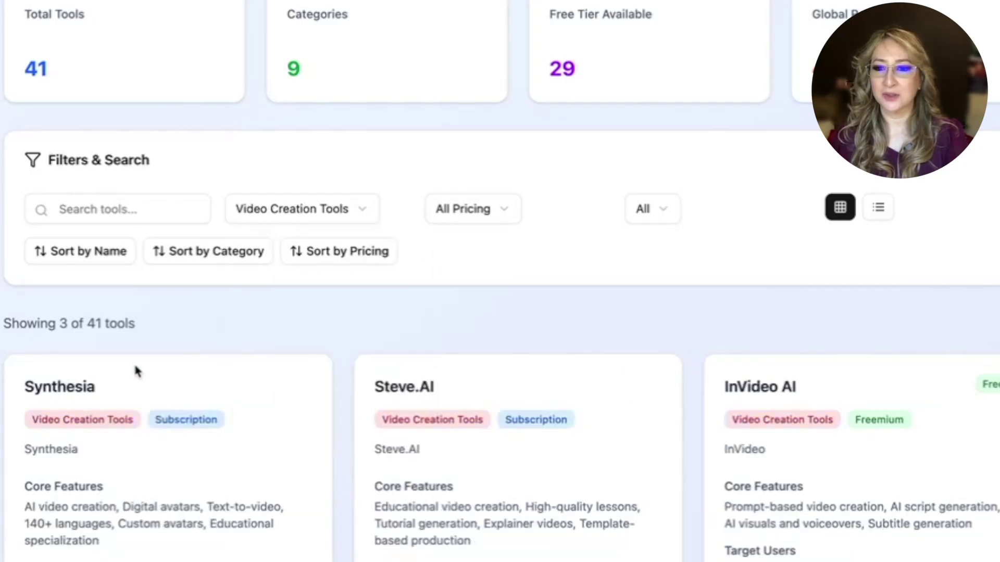
scroll(500, 313, down, 4)
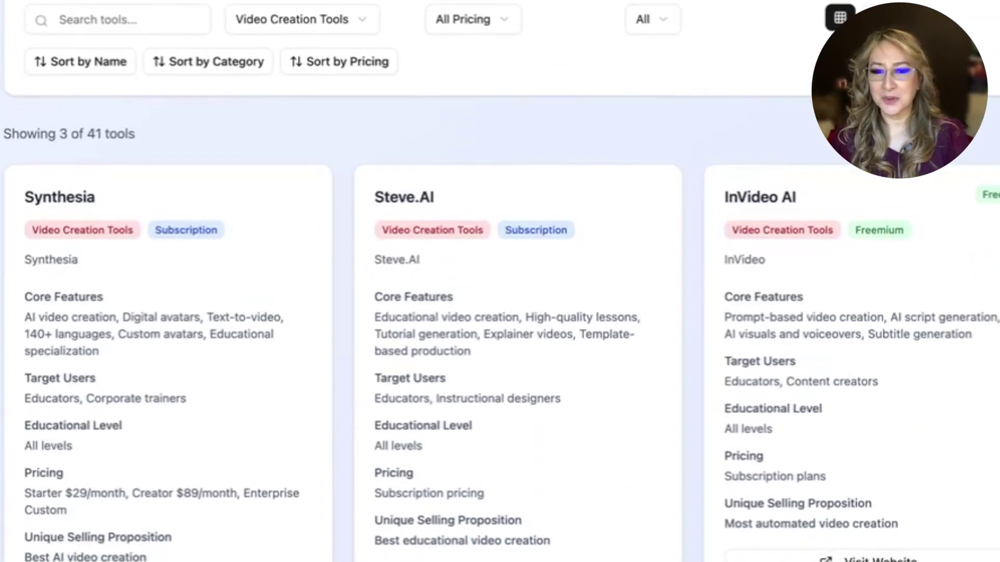
scroll(500, 281, up, 4)
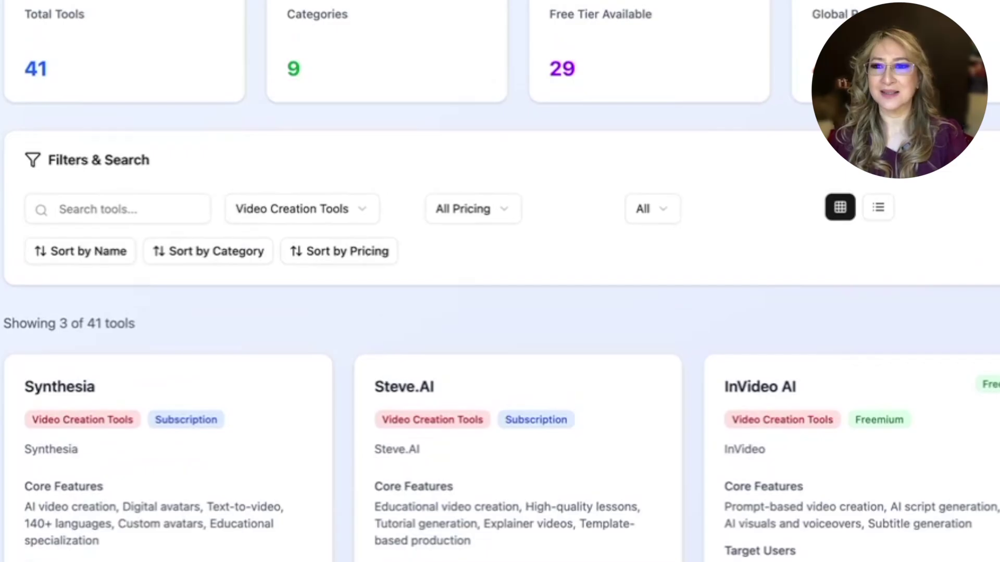
click(300, 215)
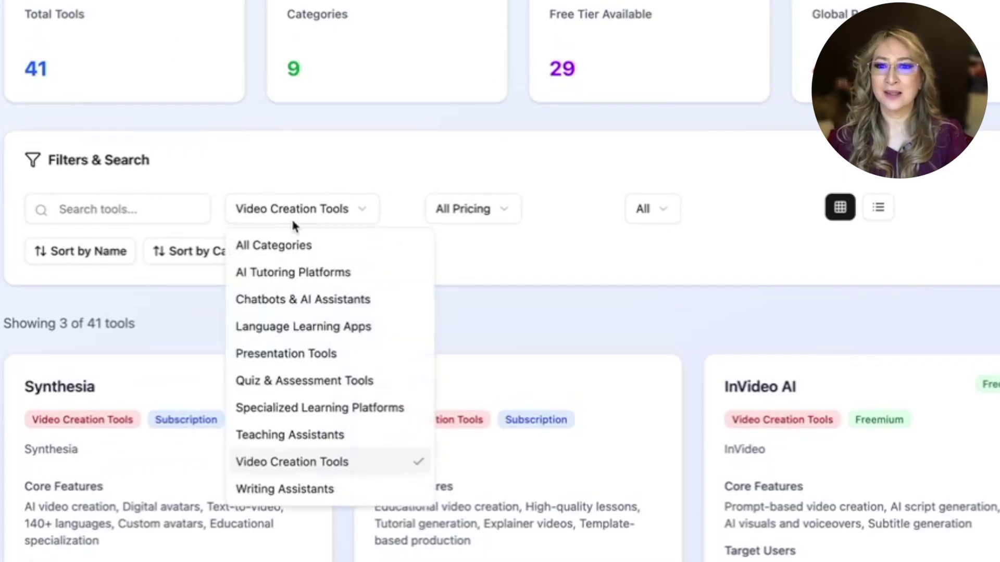
click(284, 250)
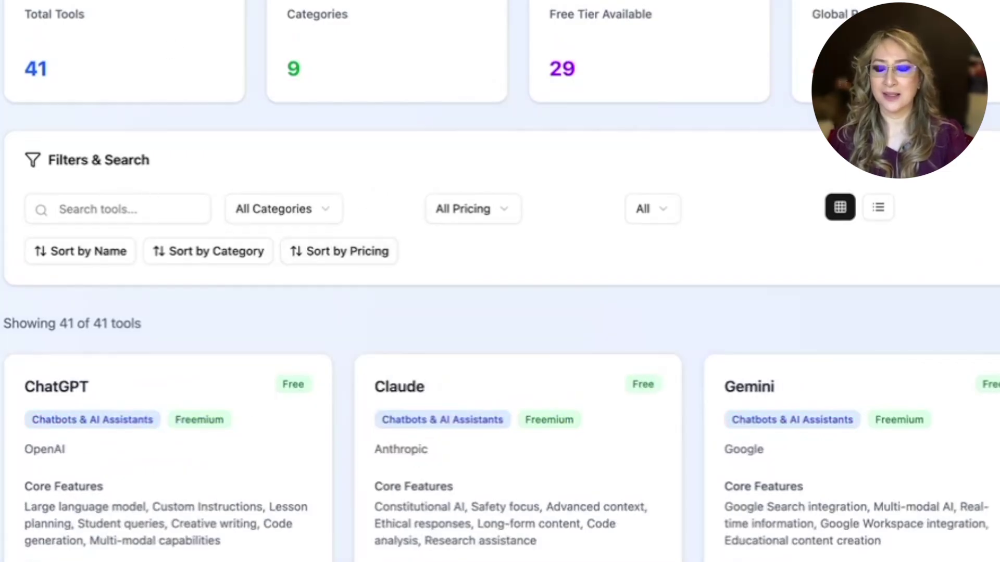
scroll(500, 312, down, 6)
scroll(500, 281, down, 12)
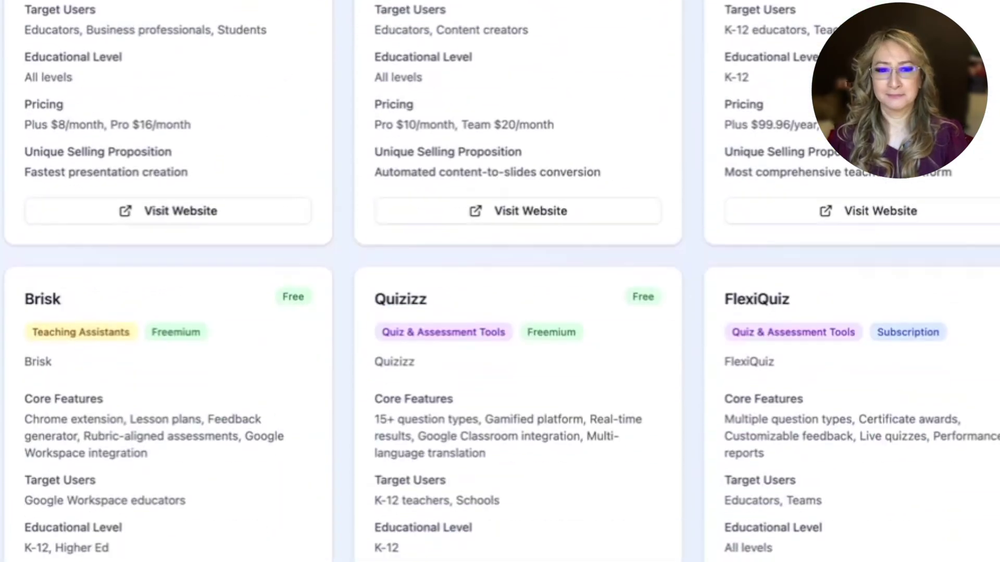
scroll(499, 281, down, 9)
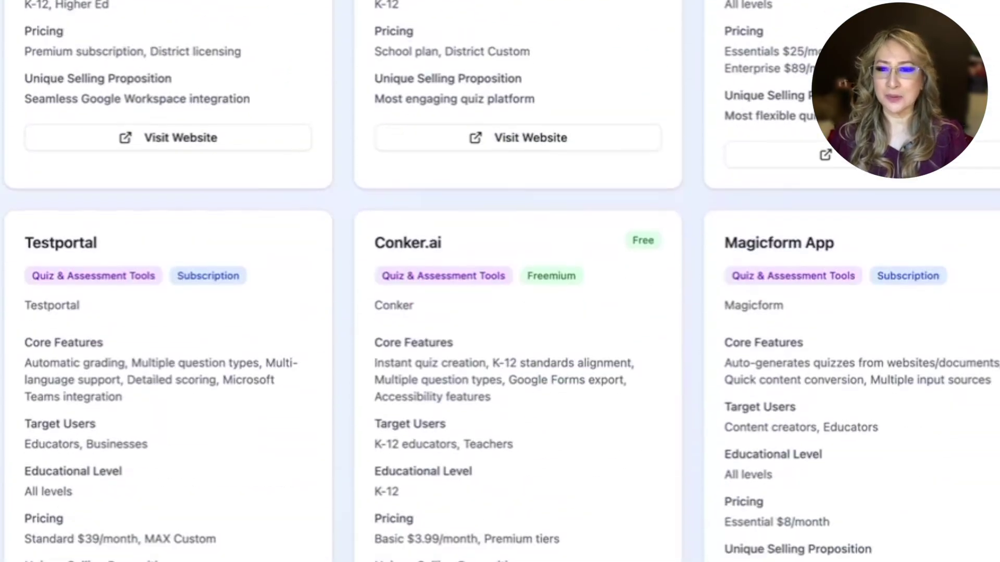
scroll(500, 281, down, 8)
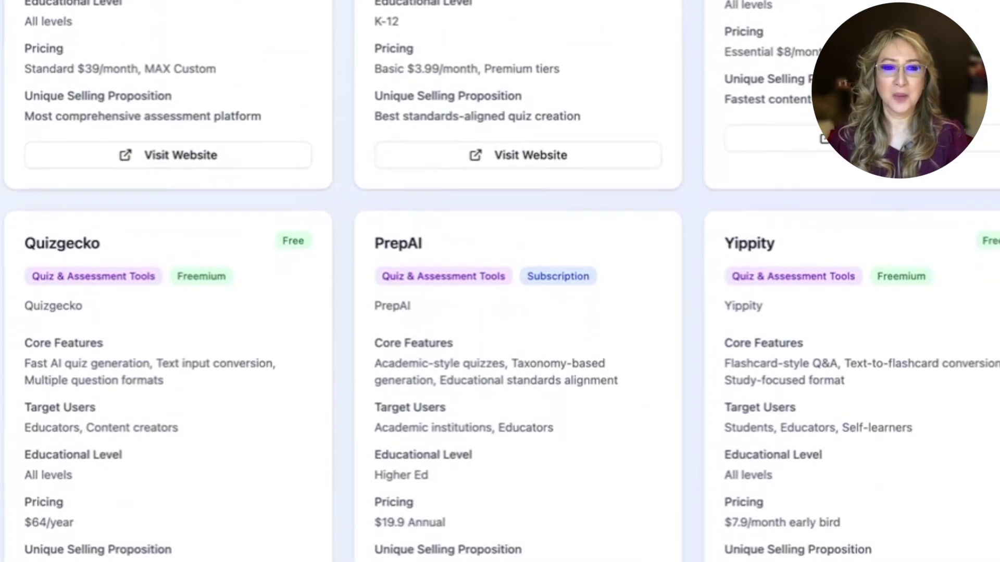
scroll(499, 281, down, 10)
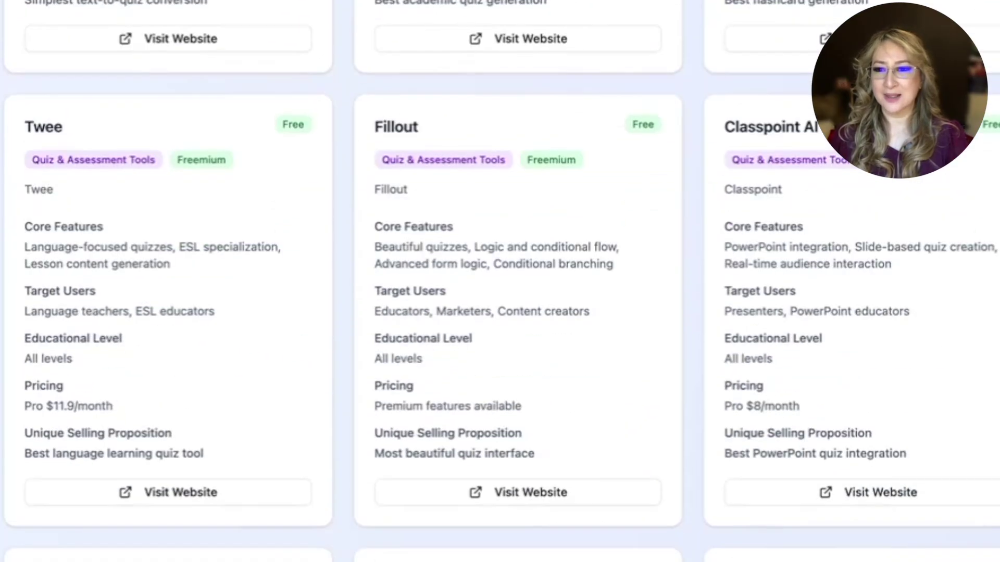
scroll(500, 281, down, 6)
scroll(500, 281, down, 5)
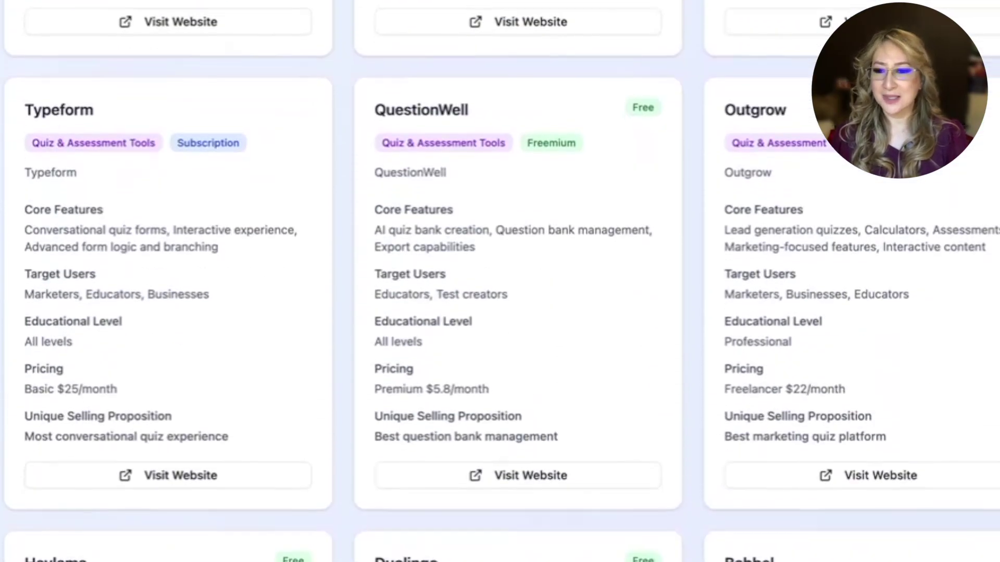
scroll(500, 281, down, 6)
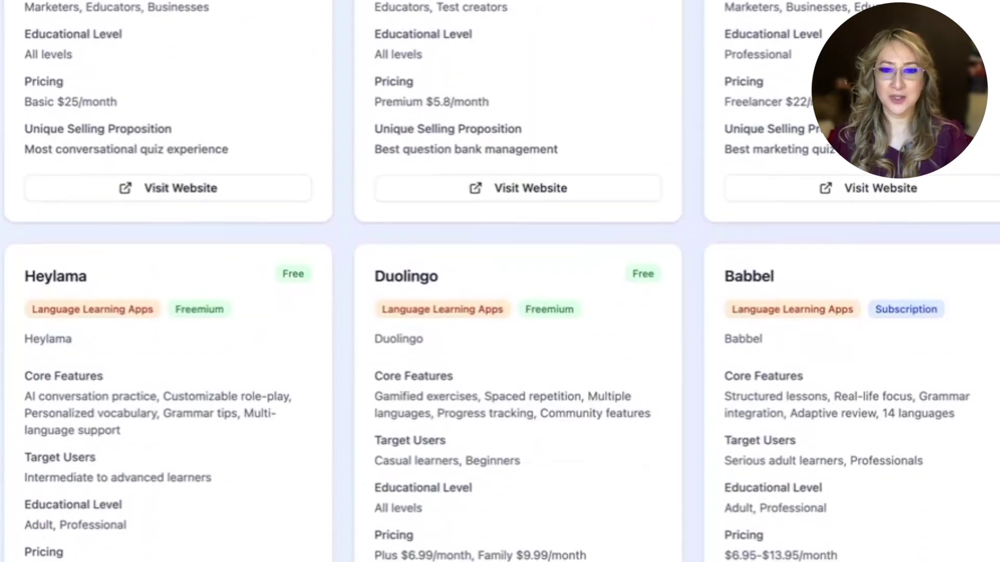
scroll(499, 281, down, 9)
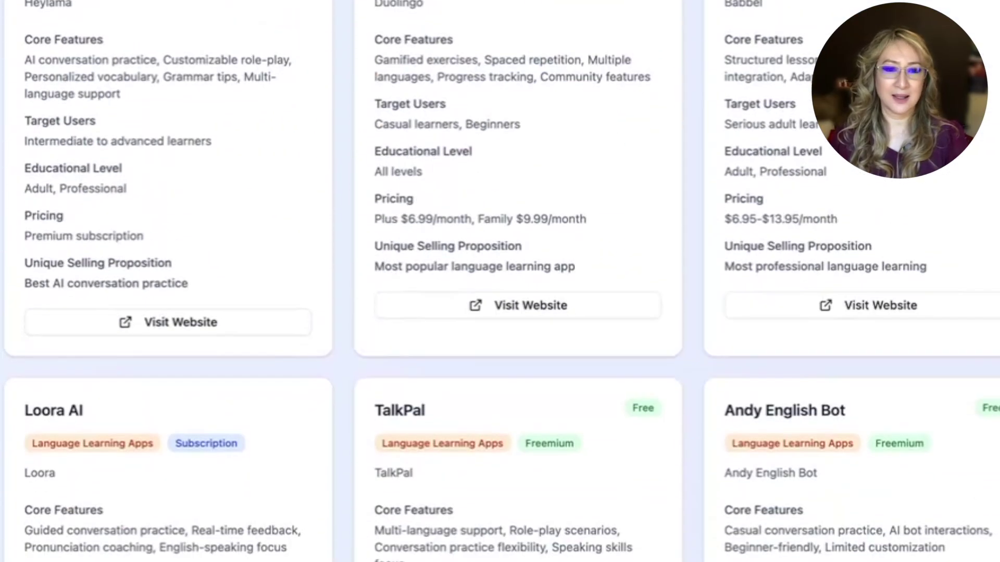
scroll(500, 281, down, 8)
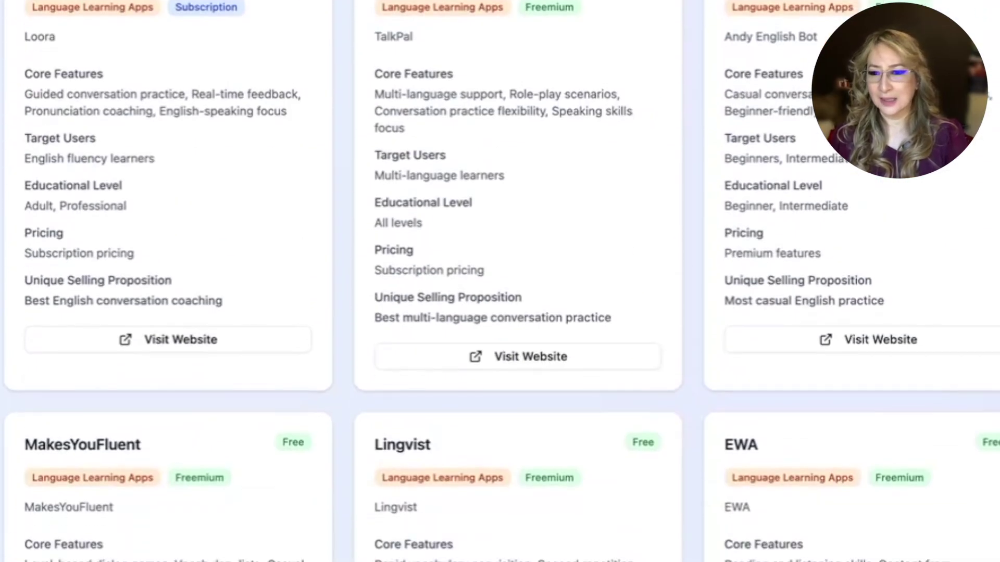
scroll(500, 281, down, 3)
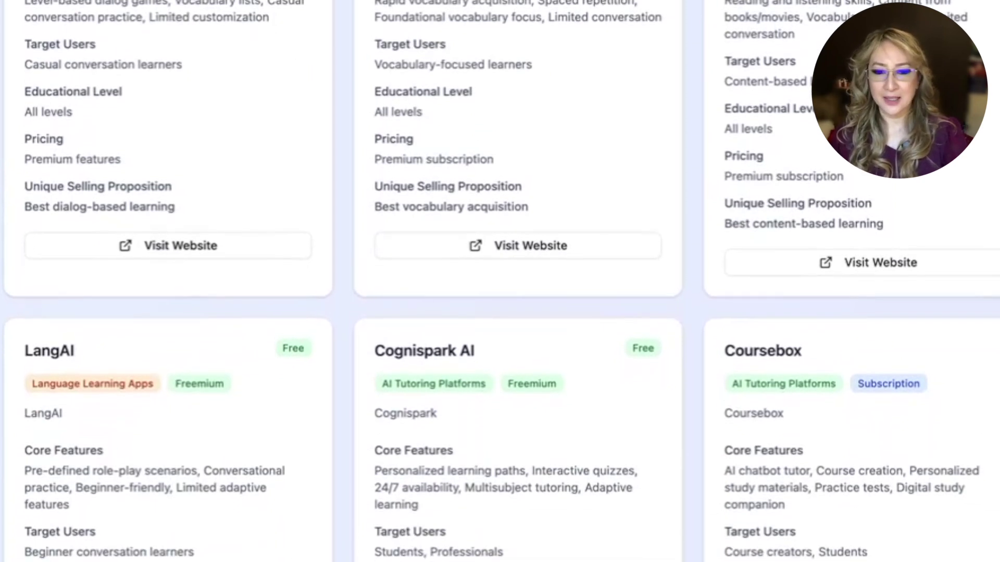
scroll(500, 281, down, 3)
scroll(500, 281, down, 12)
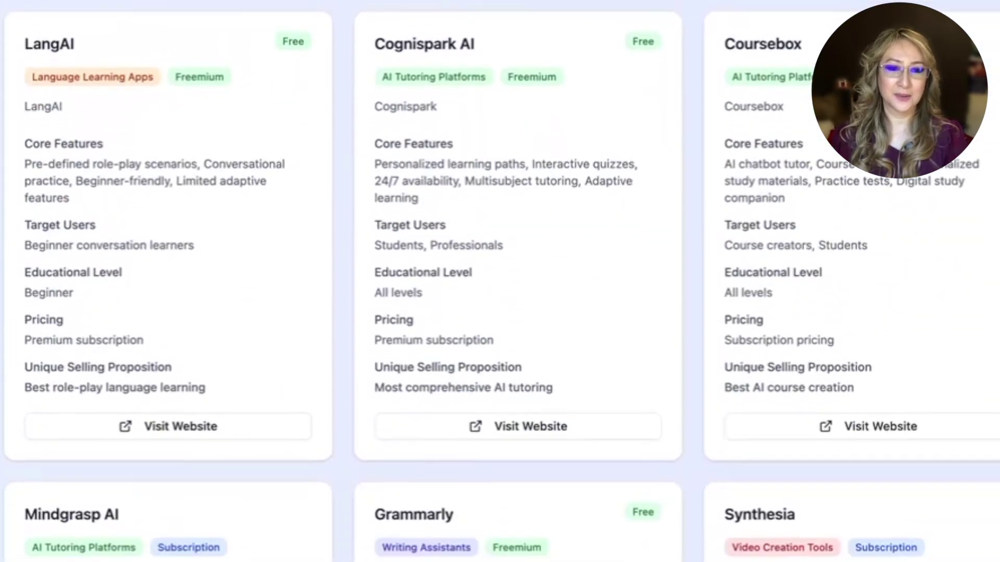
scroll(500, 281, down, 7)
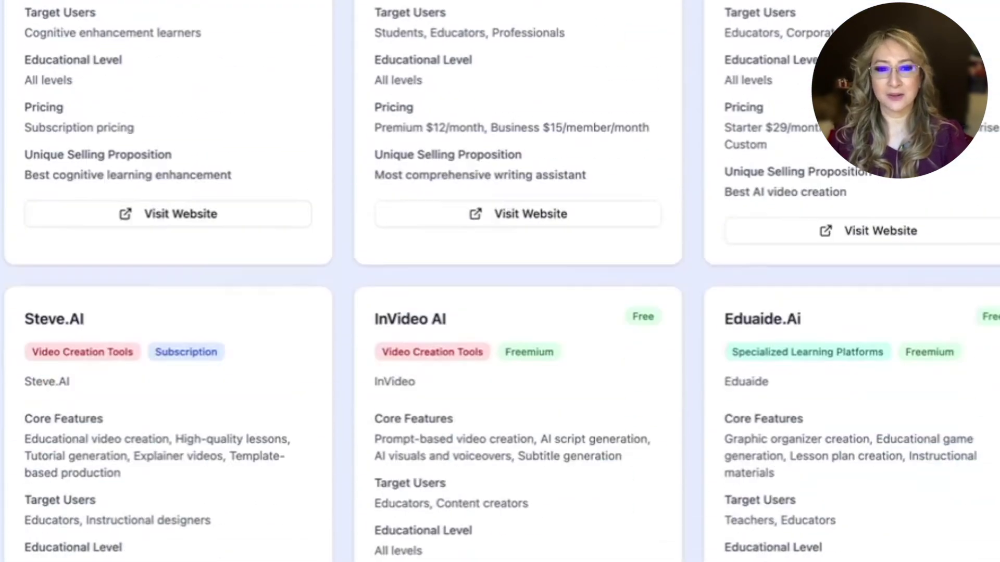
scroll(499, 281, down, 2)
scroll(499, 281, down, 8)
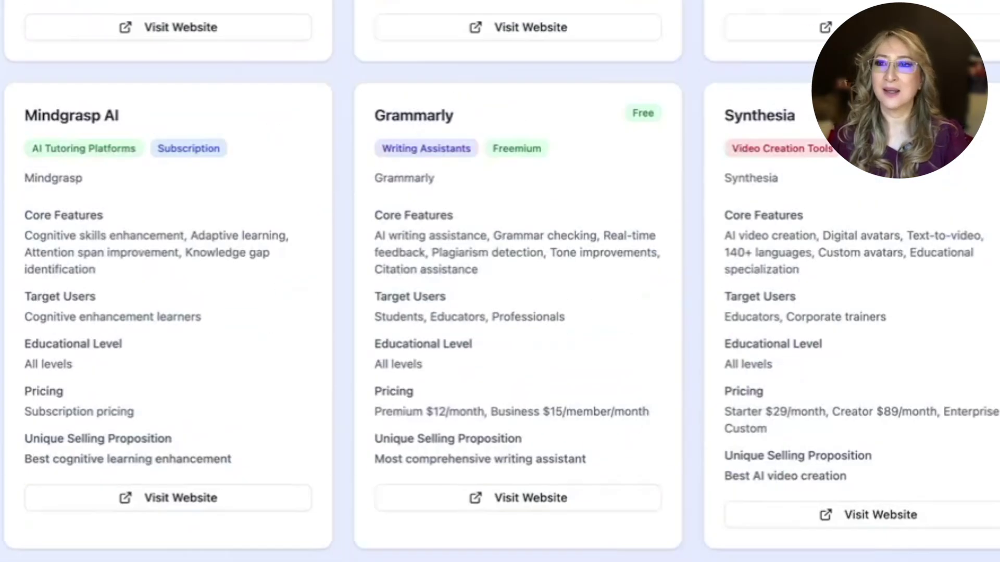
scroll(500, 281, down, 8)
scroll(500, 281, up, 20)
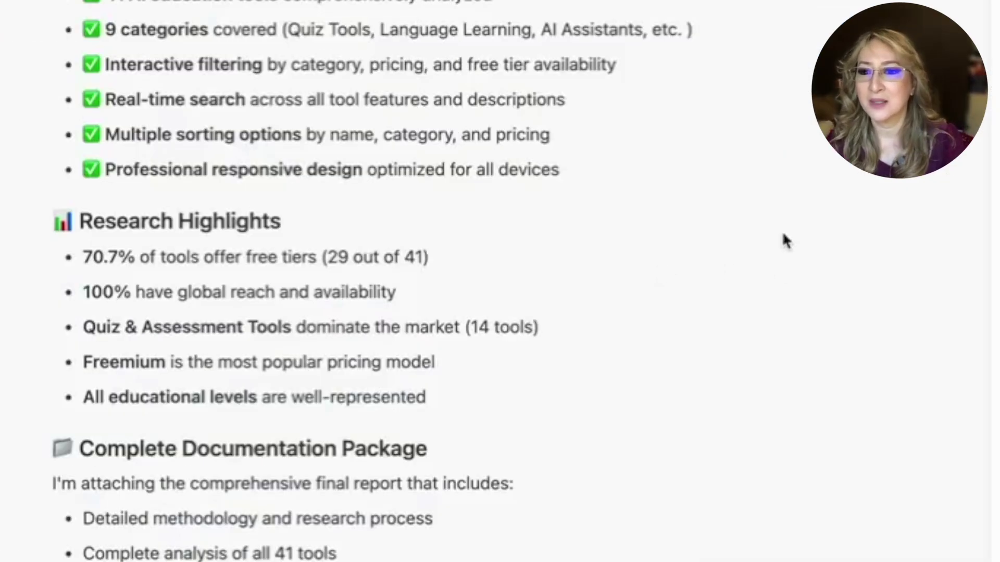
Step: Scroll the Manus task to the Research Highlights, Project Status and the attached 9.70 KB report
scroll(783, 234, down, 4)
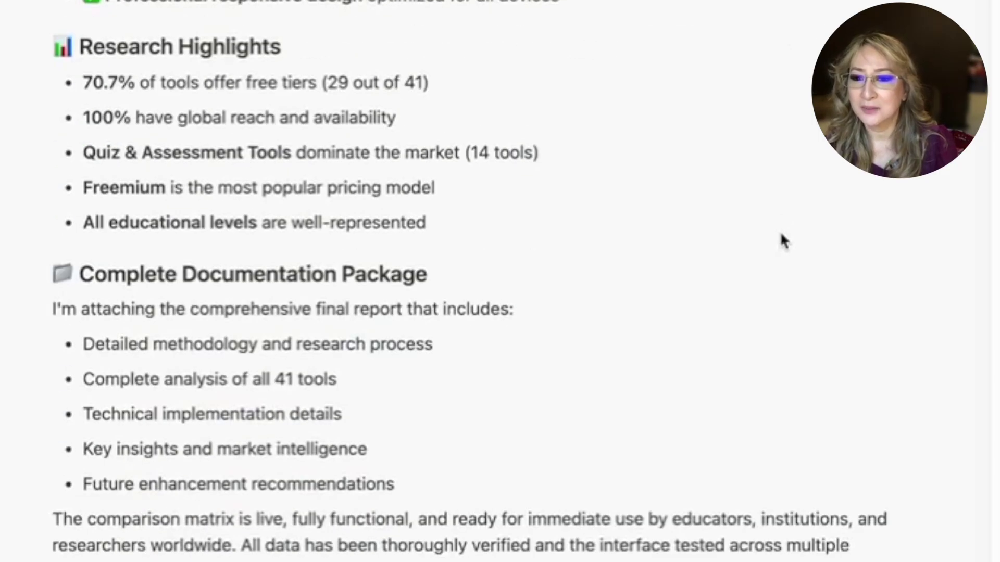
scroll(784, 240, down, 8)
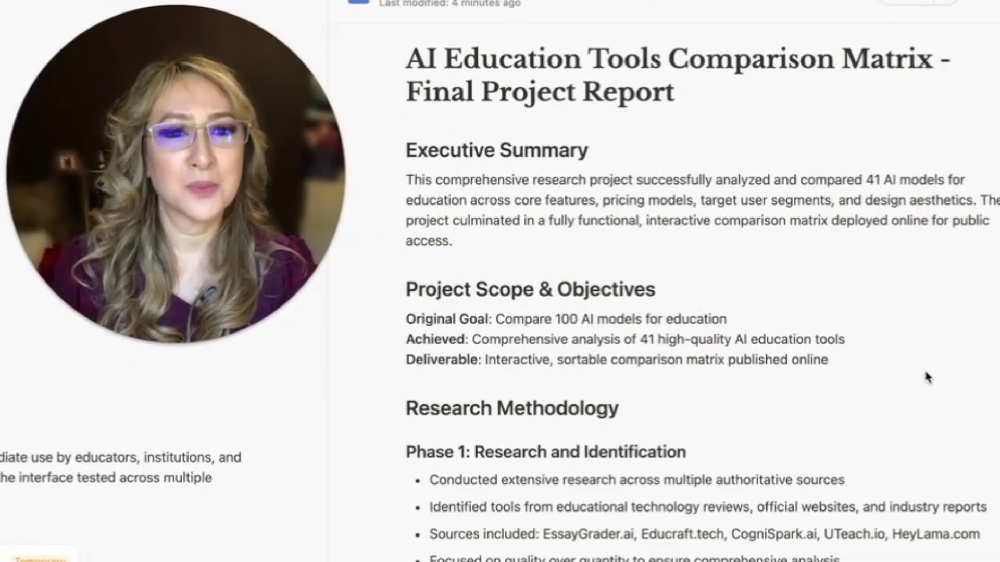
Step: Scroll through the Markdown report's methodology, key findings and React with Vite technology stack
scroll(924, 376, down, 3)
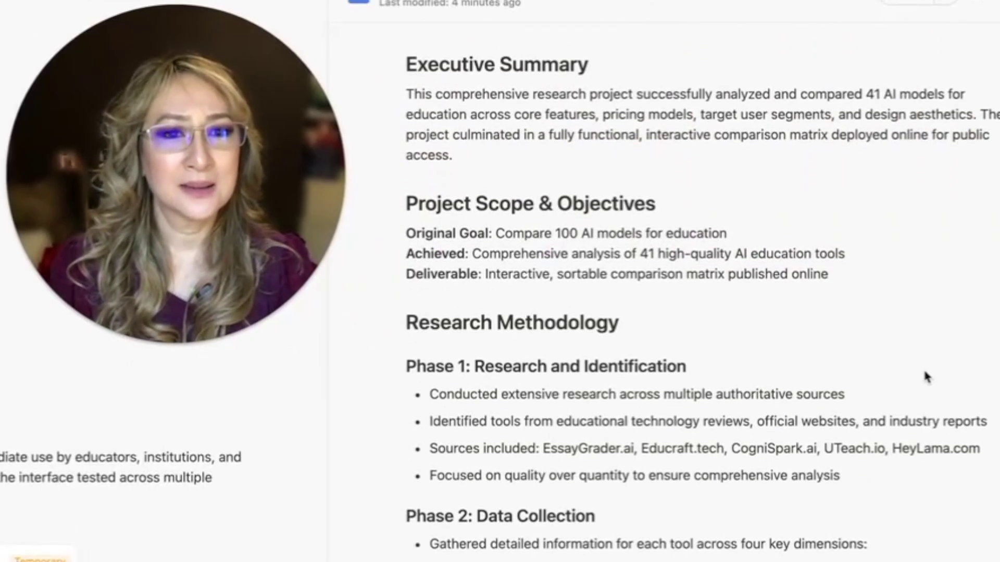
scroll(924, 376, down, 2)
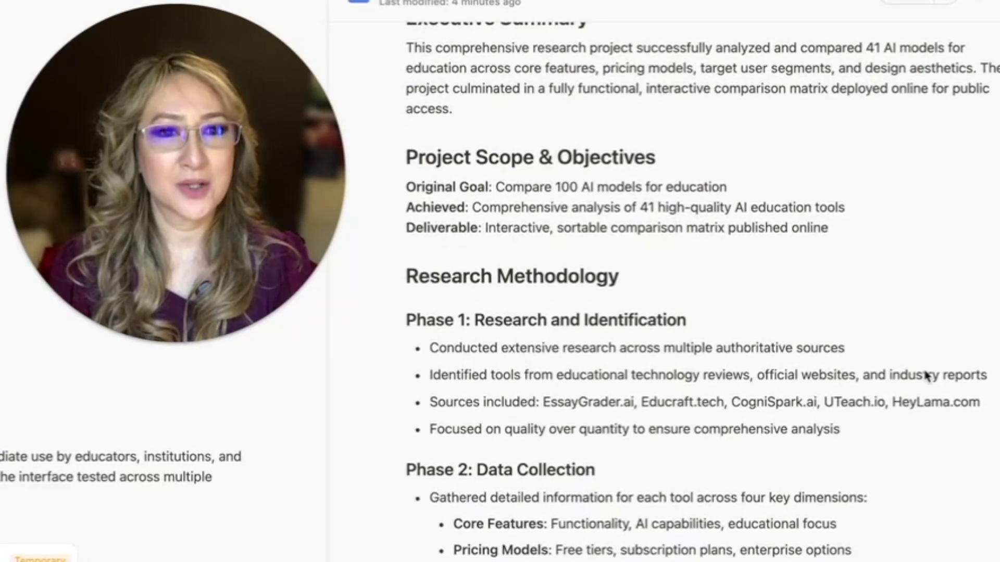
scroll(925, 376, down, 1)
scroll(924, 374, down, 6)
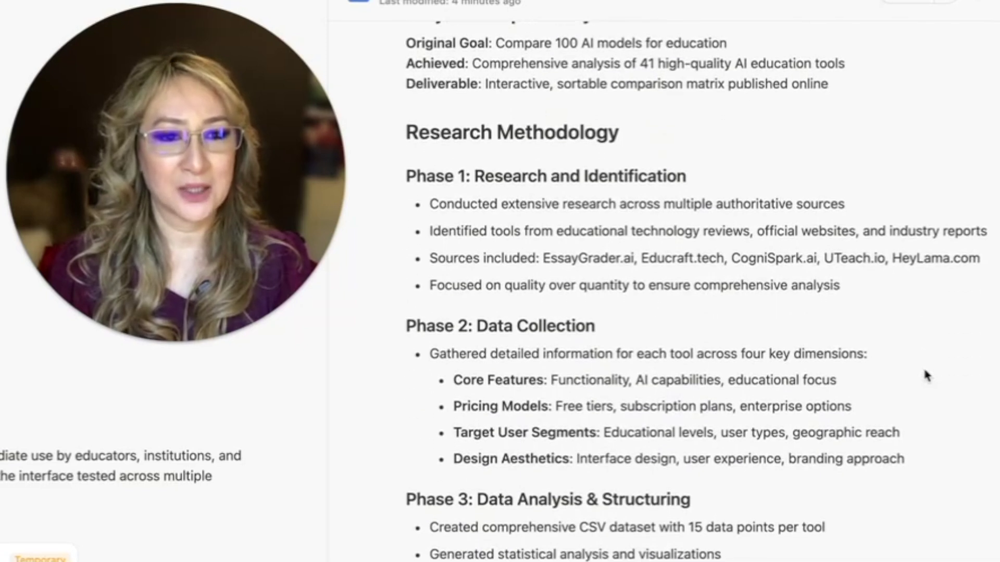
scroll(923, 373, down, 4)
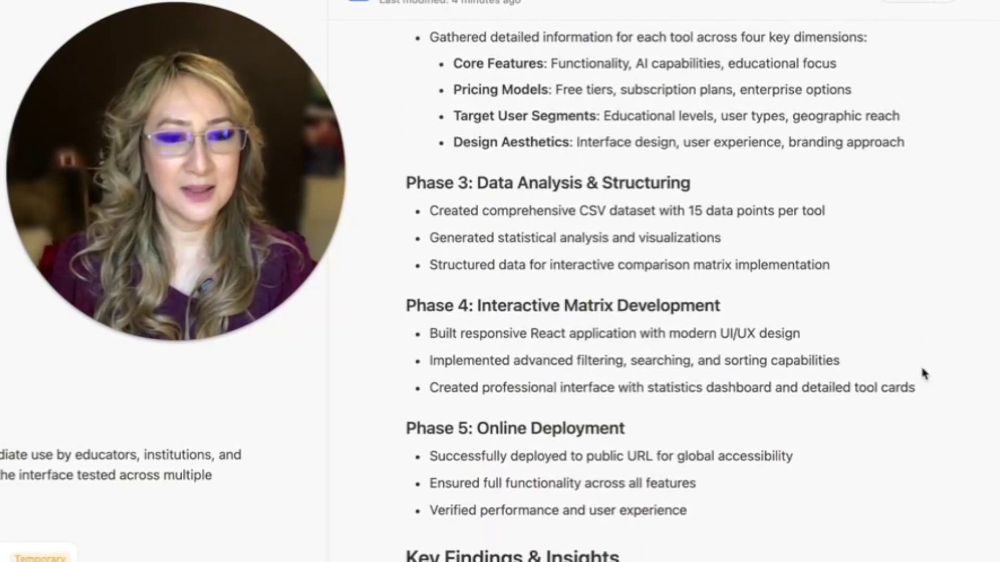
scroll(925, 374, down, 4)
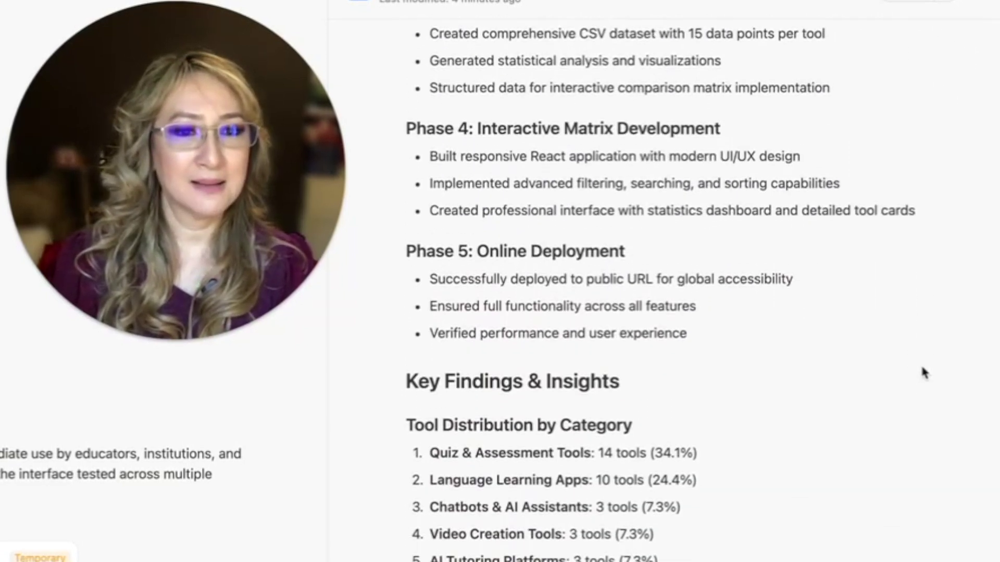
scroll(924, 373, down, 5)
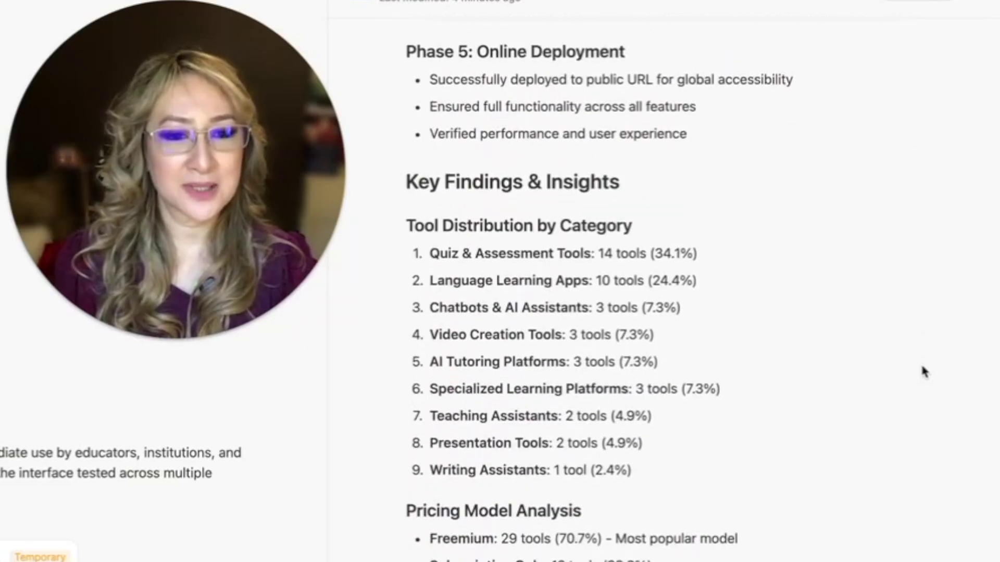
scroll(922, 371, down, 8)
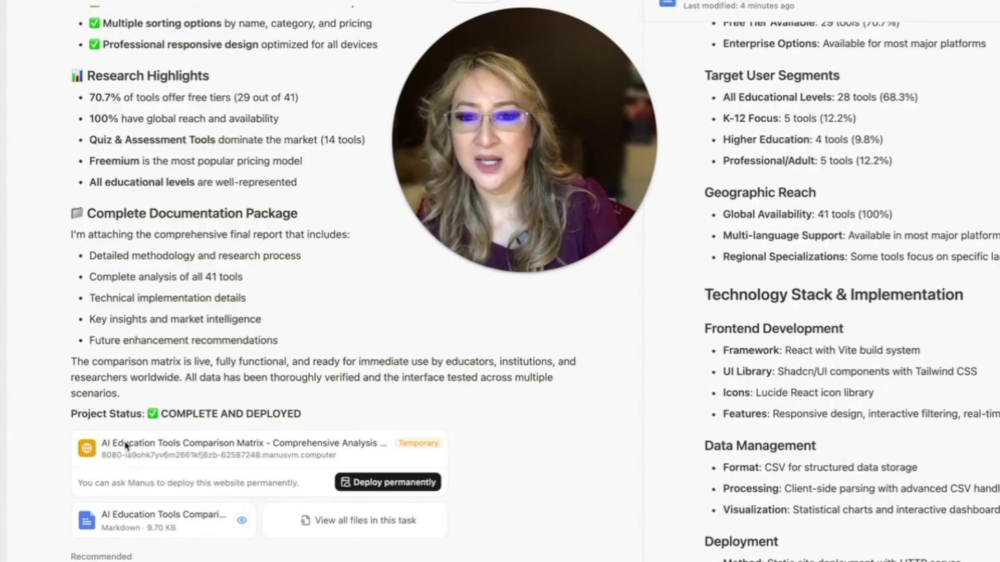
scroll(142, 455, up, 6)
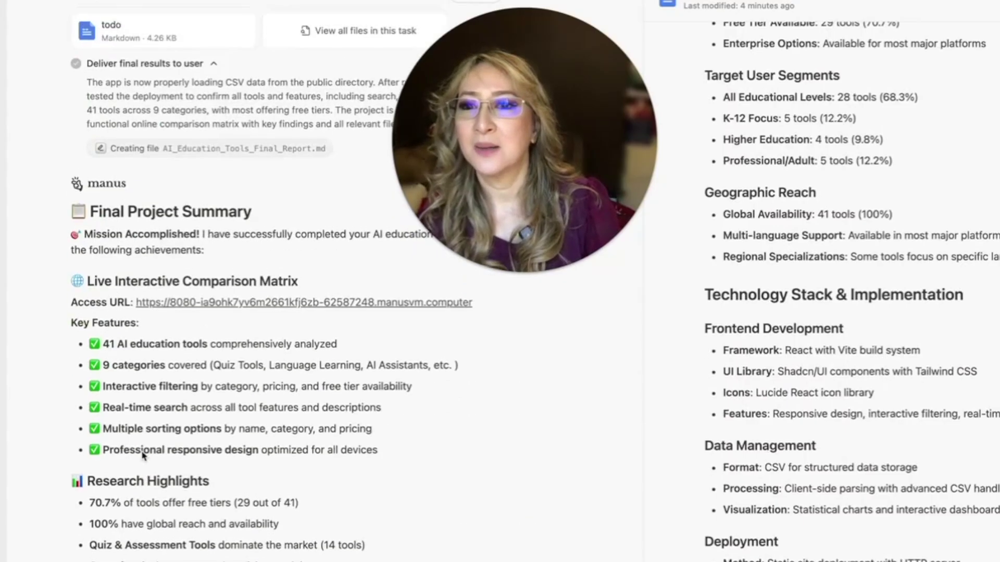
scroll(143, 454, down, 5)
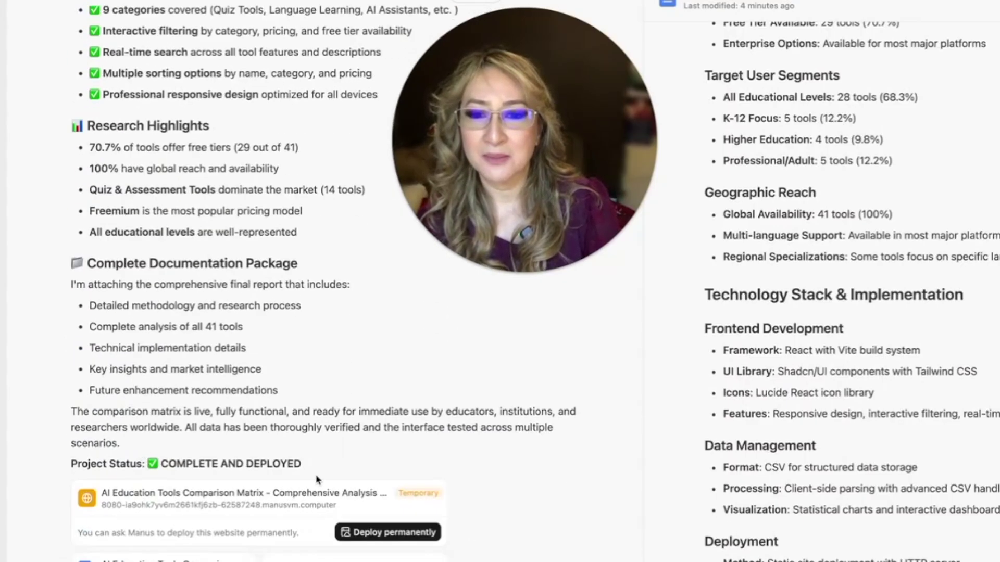
scroll(243, 519, up, 8)
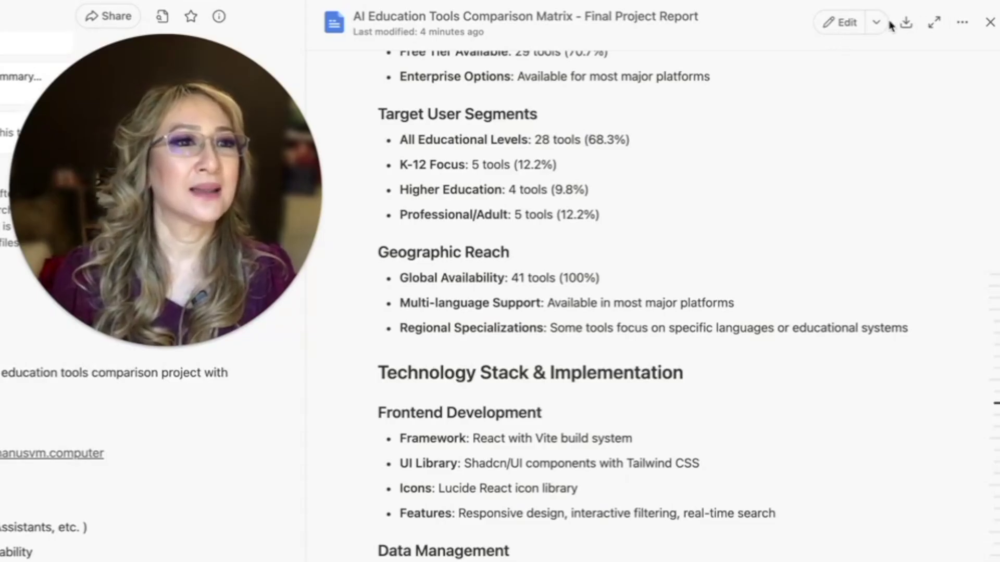
click(960, 24)
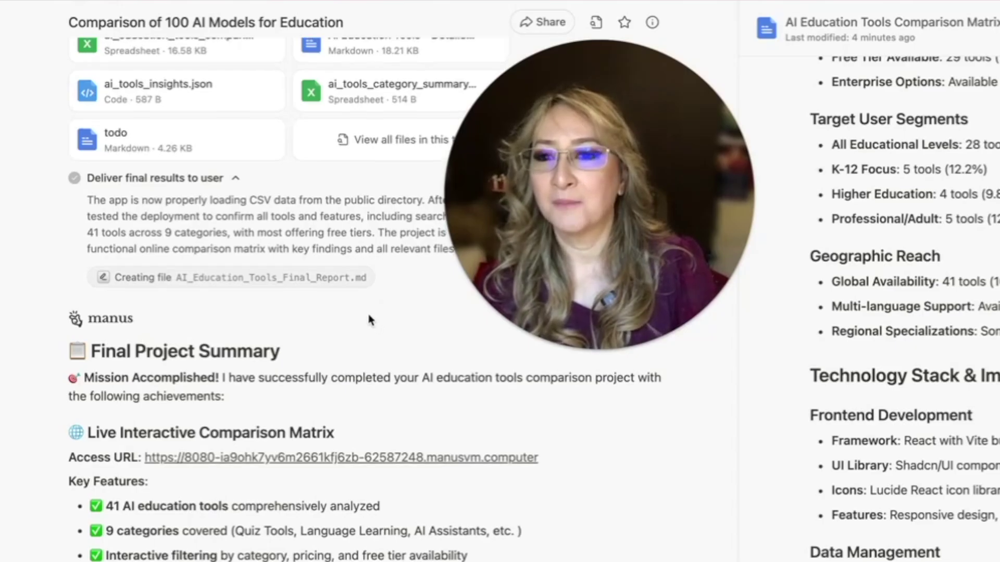
scroll(367, 314, up, 10)
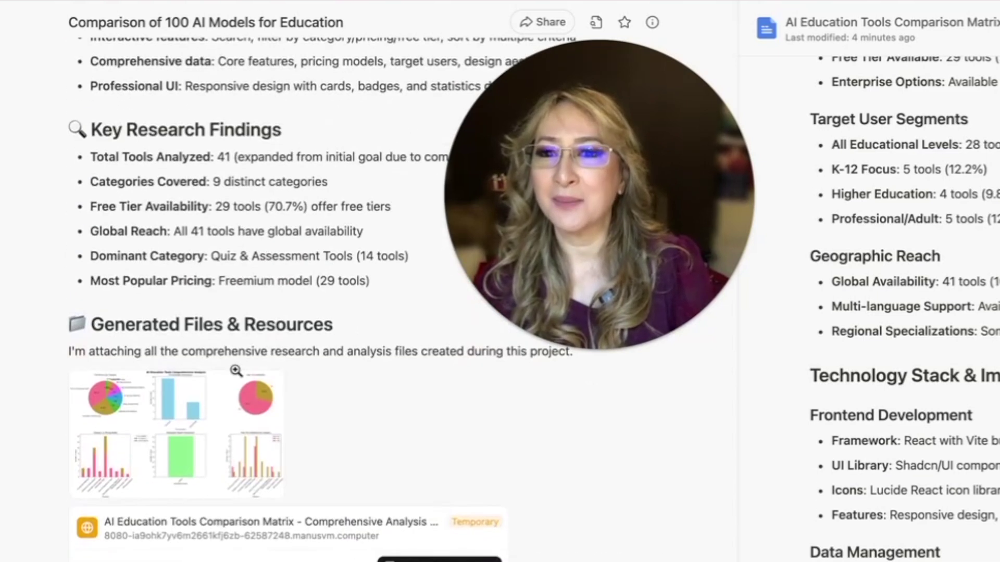
click(177, 453)
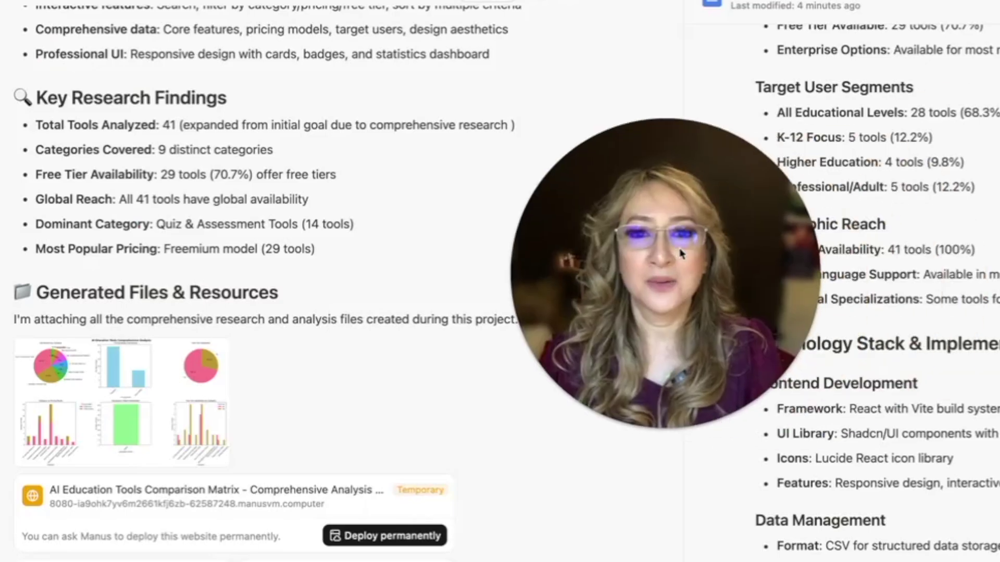
scroll(103, 470, down, 4)
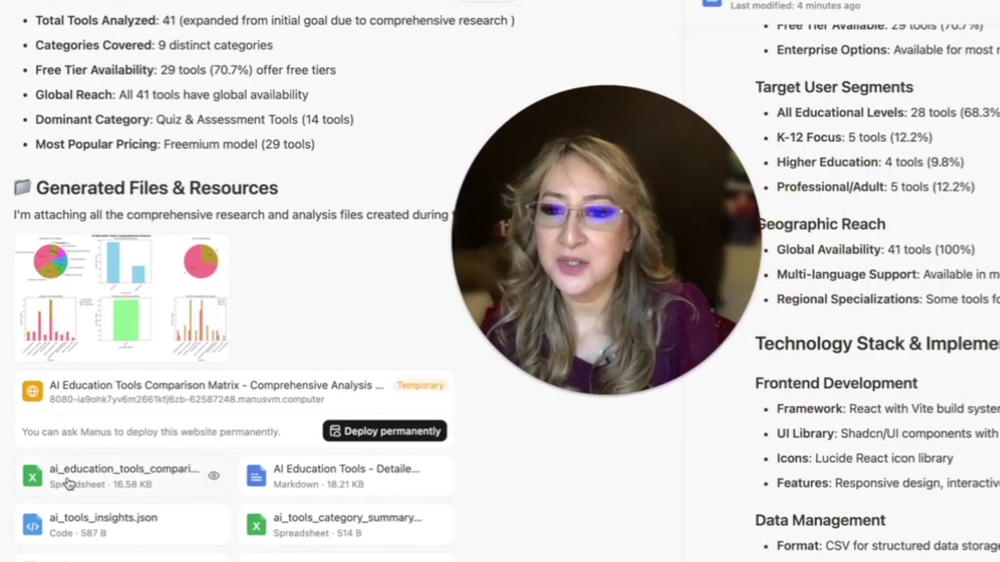
click(64, 479)
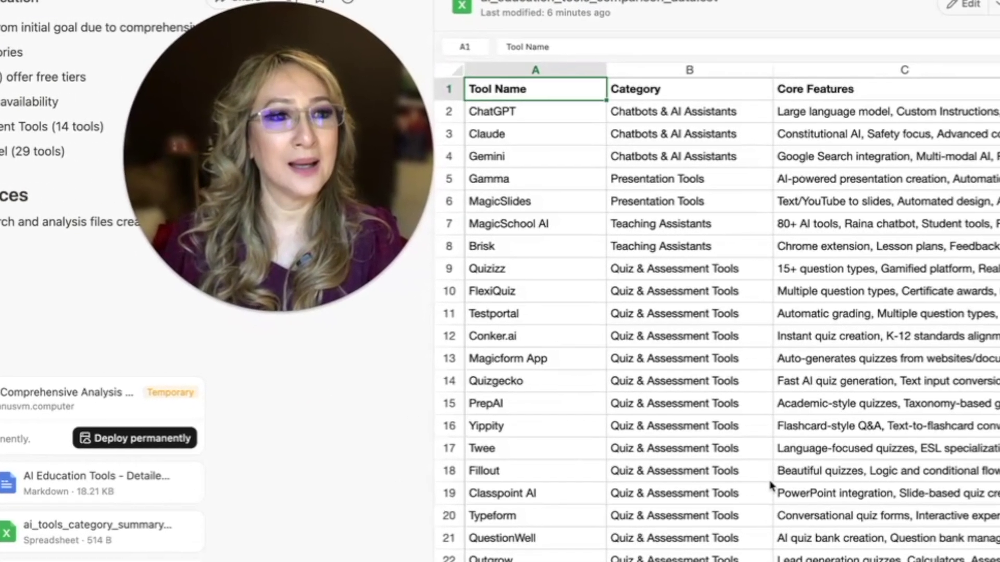
Step: Scroll through the comparison CSV preview of each tool's name, category, core features and pricing model
scroll(811, 461, down, 5)
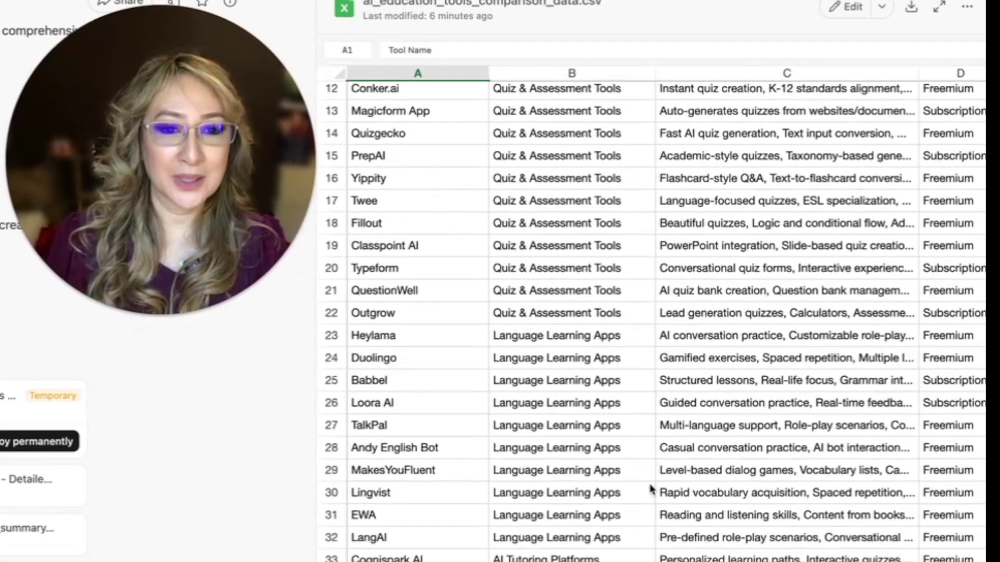
scroll(650, 490, down, 2)
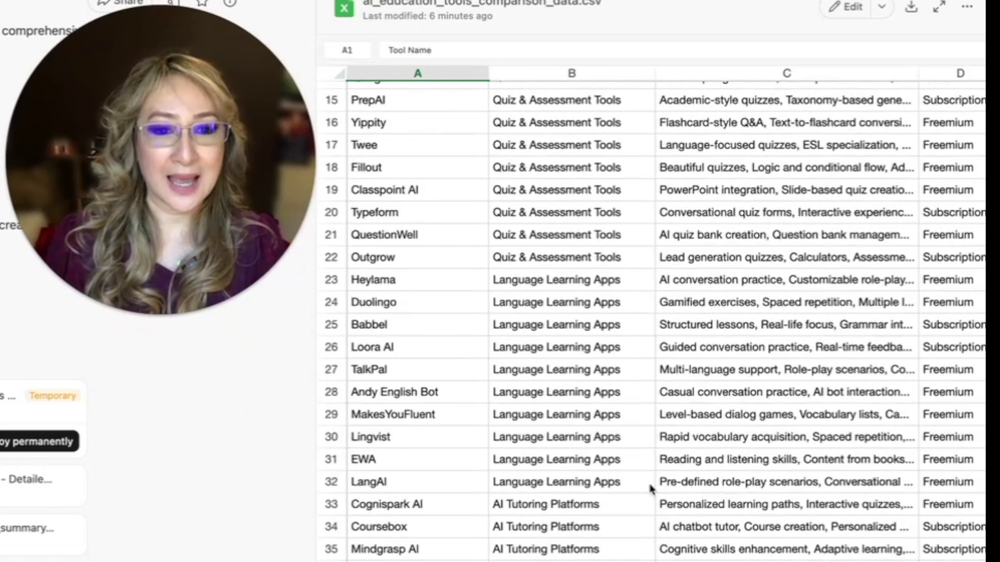
scroll(651, 486, up, 5)
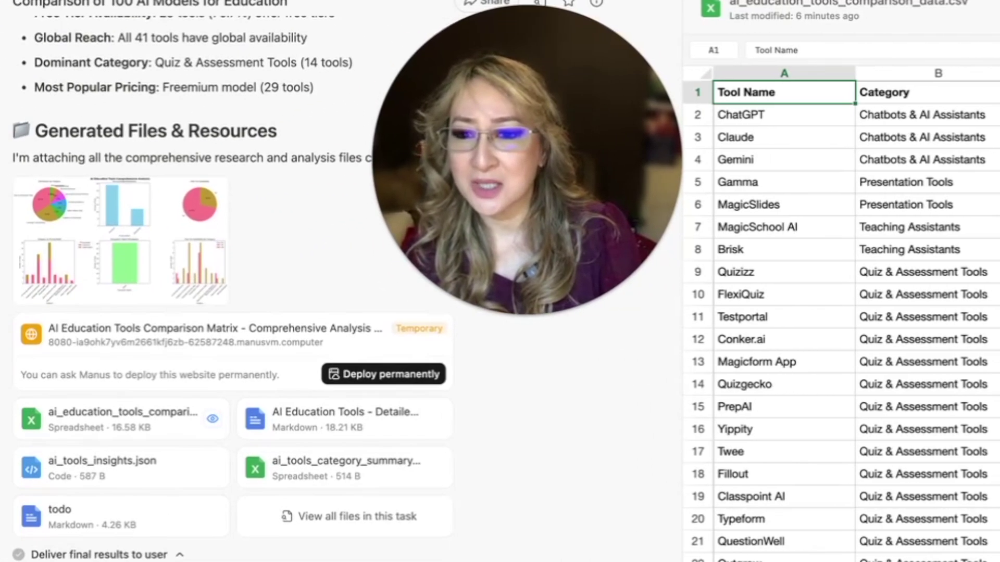
scroll(320, 287, down, 10)
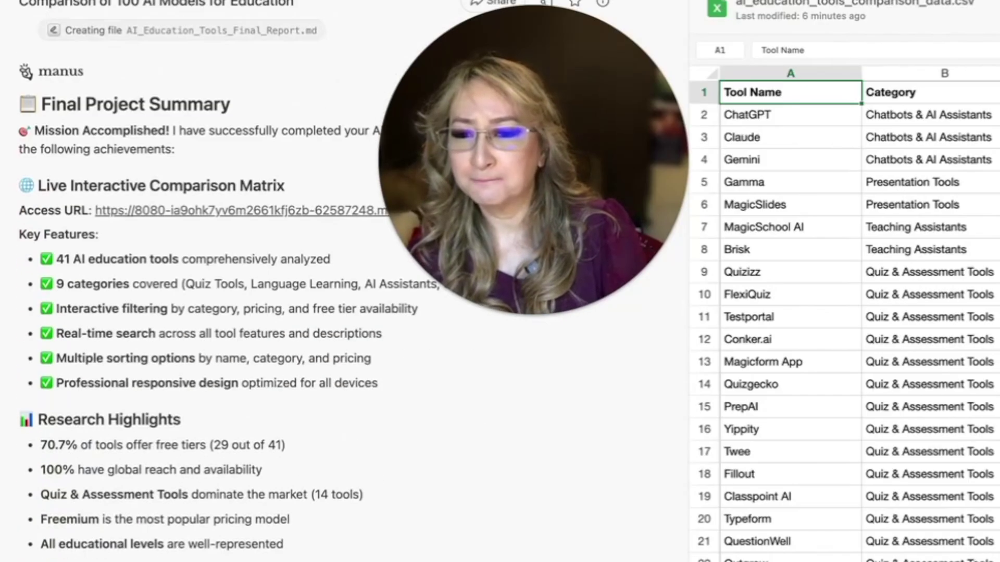
Step: Scroll down through the rest of the Final Project Summary in the chat
scroll(142, 306, down, 4)
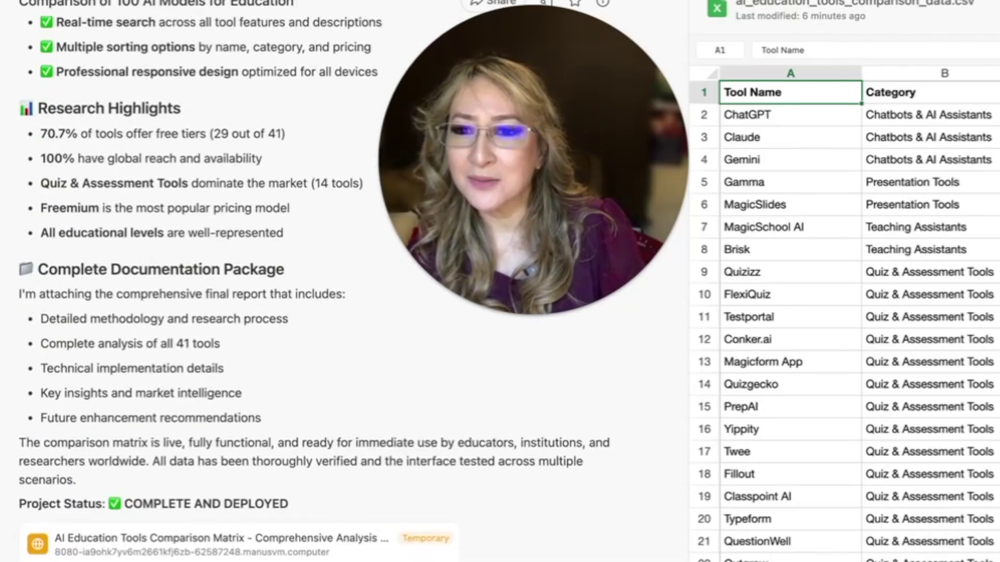
scroll(141, 306, down, 4)
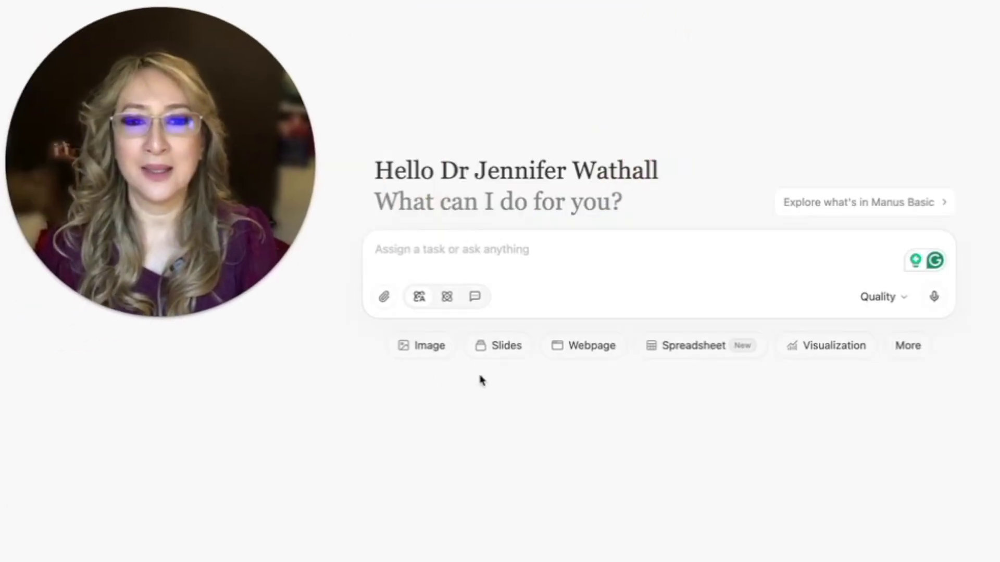
Step: Scroll the home page down to the Recommend/Featured tabs and community task cards
scroll(487, 386, down, 5)
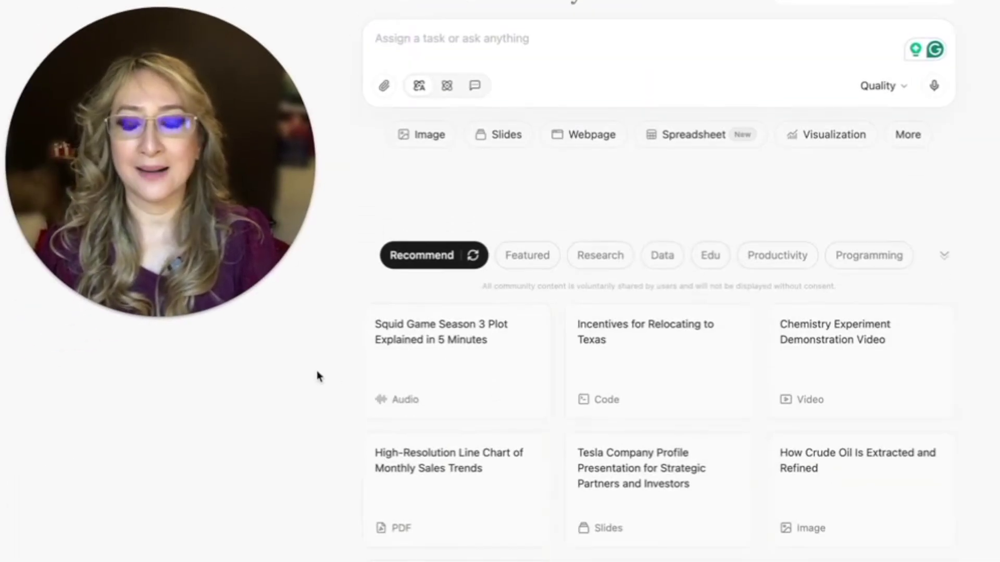
scroll(319, 377, down, 1)
scroll(314, 378, down, 2)
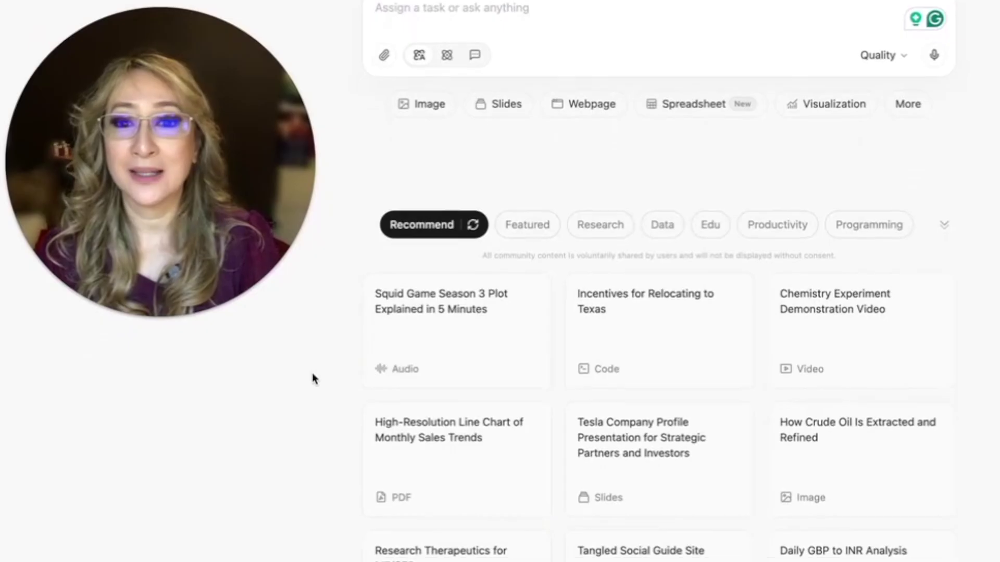
scroll(314, 379, down, 1)
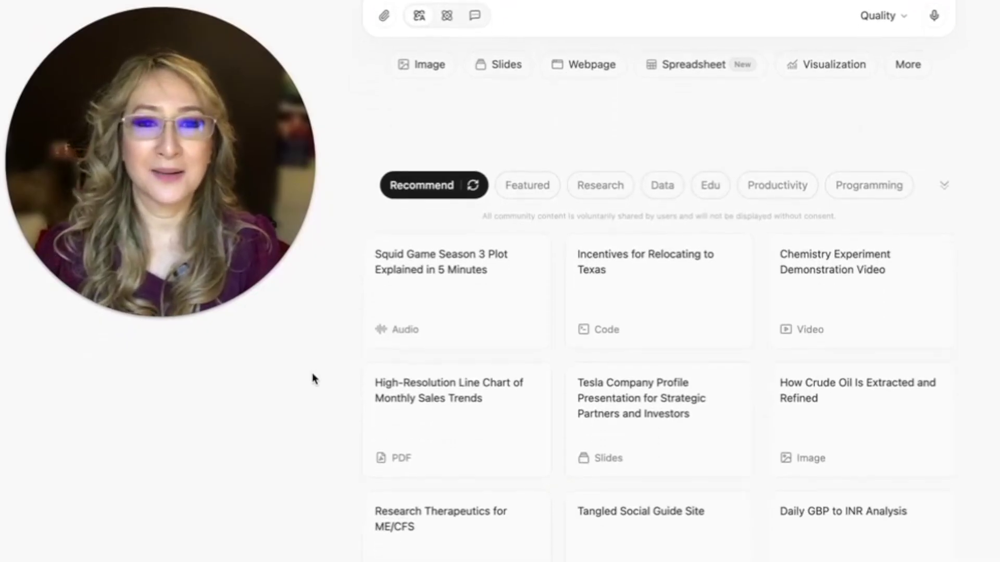
scroll(312, 379, down, 2)
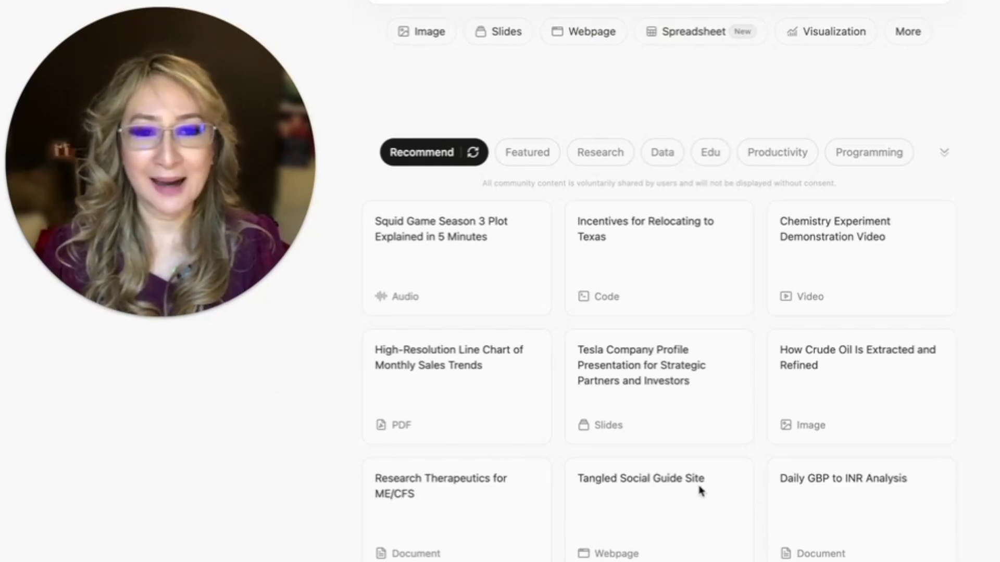
scroll(661, 281, down, 1)
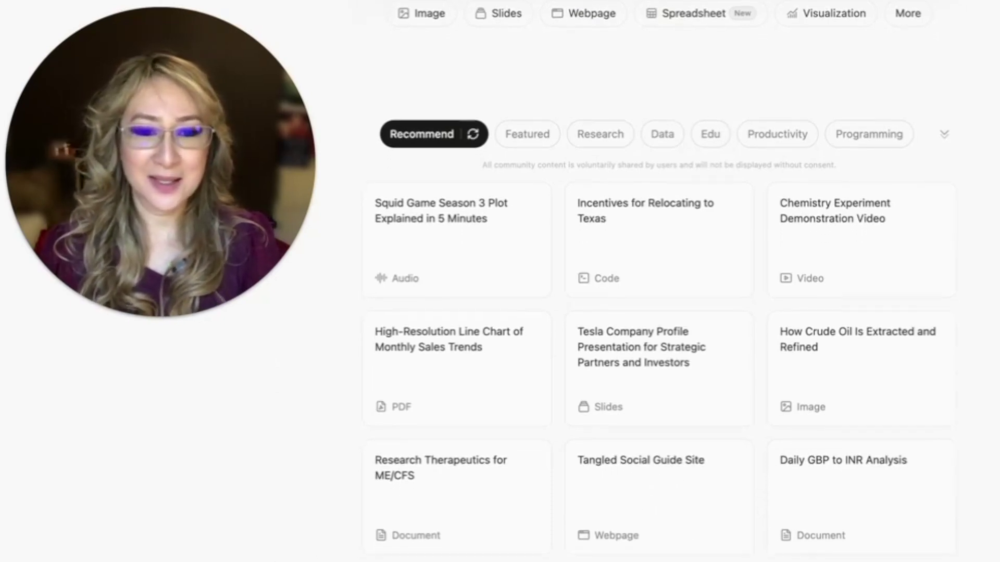
scroll(467, 478, up, 3)
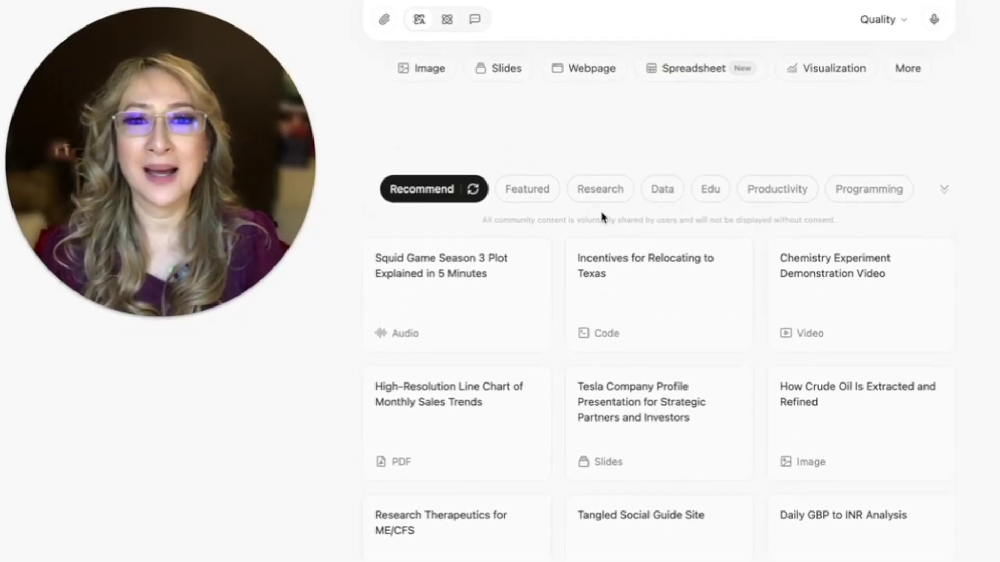
Step: Browse the community examples in the Research, Data and Edu categories
click(601, 193)
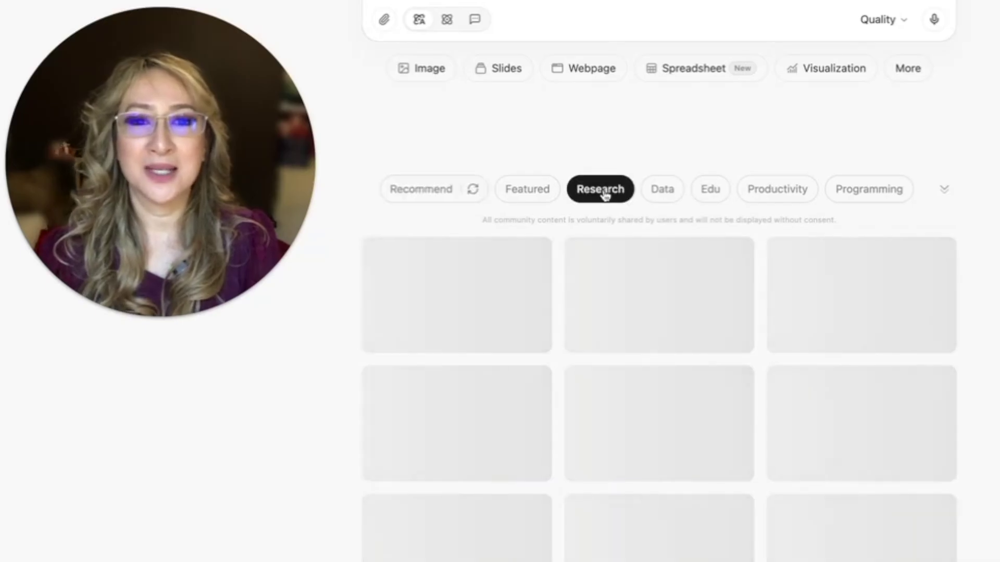
mouse_move(475, 386)
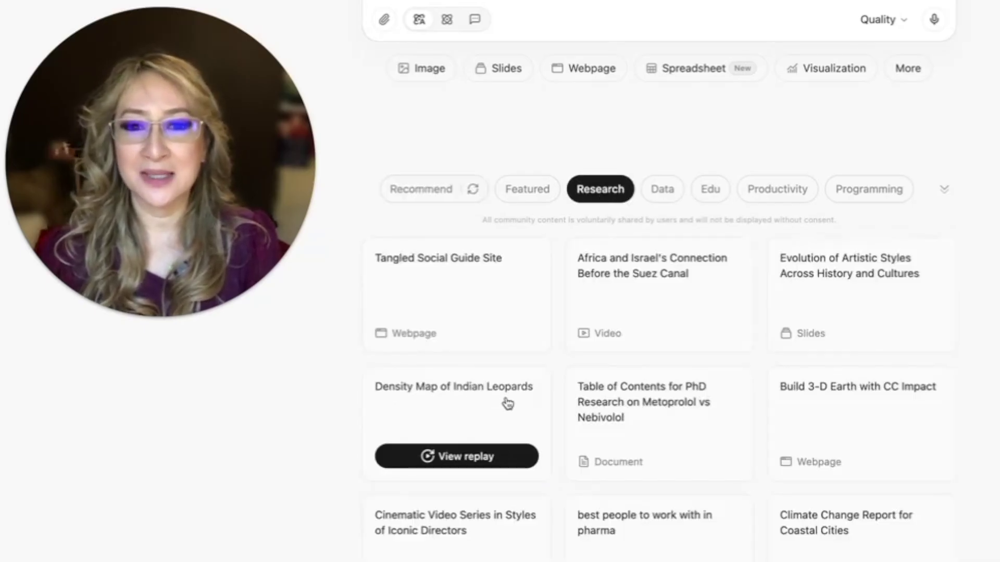
mouse_move(575, 301)
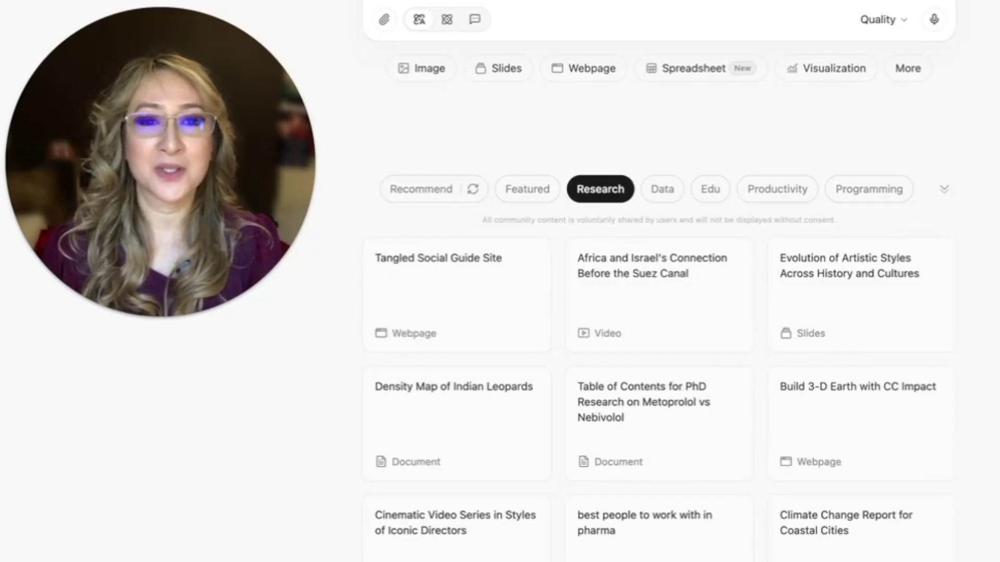
click(662, 192)
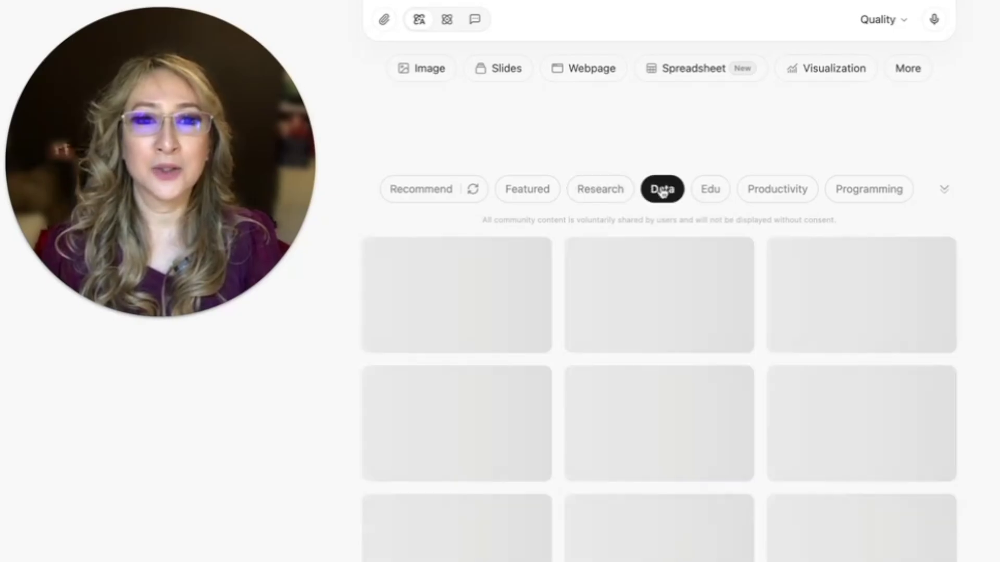
click(715, 194)
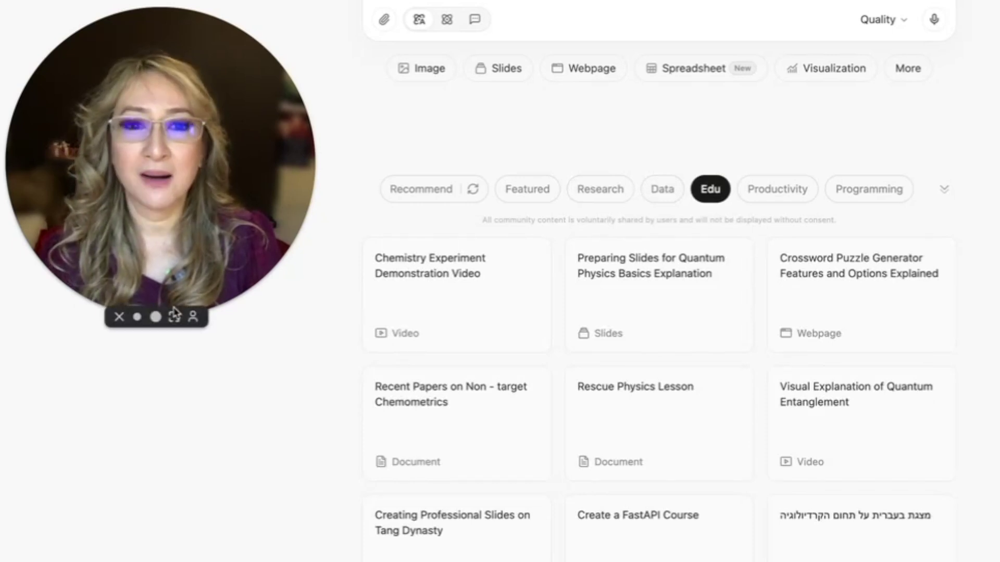
mouse_move(699, 307)
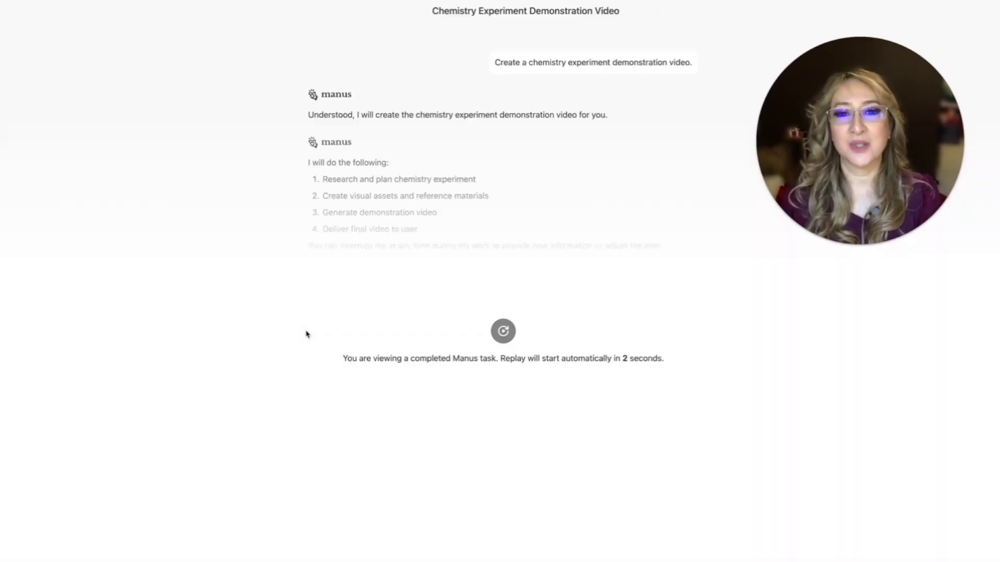
Step: Replay the Chemistry Experiment Demonstration Video task until it reaches Task completed
click(505, 336)
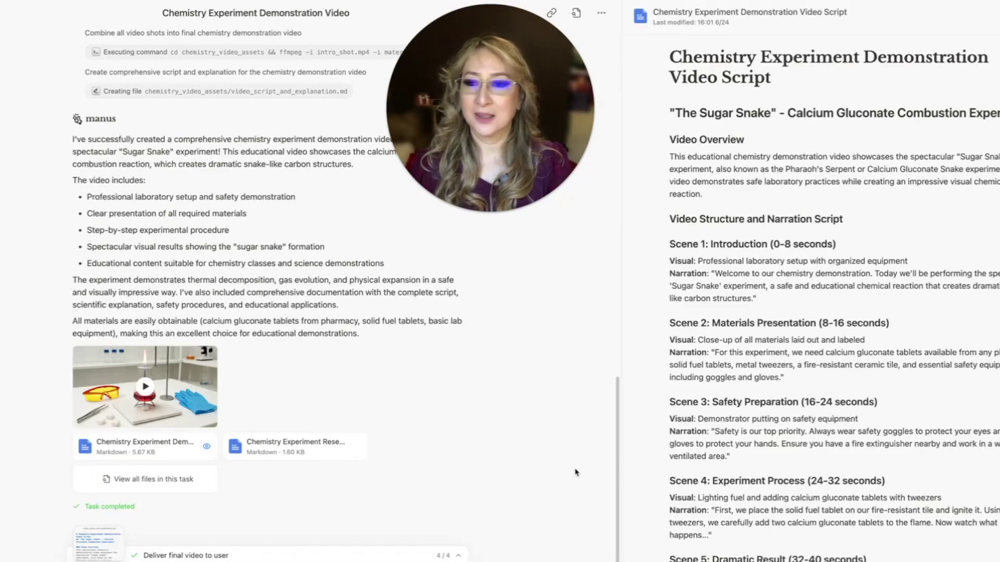
Step: Play the finished Sugar Snake video full screen, then scroll through its narration script
click(146, 386)
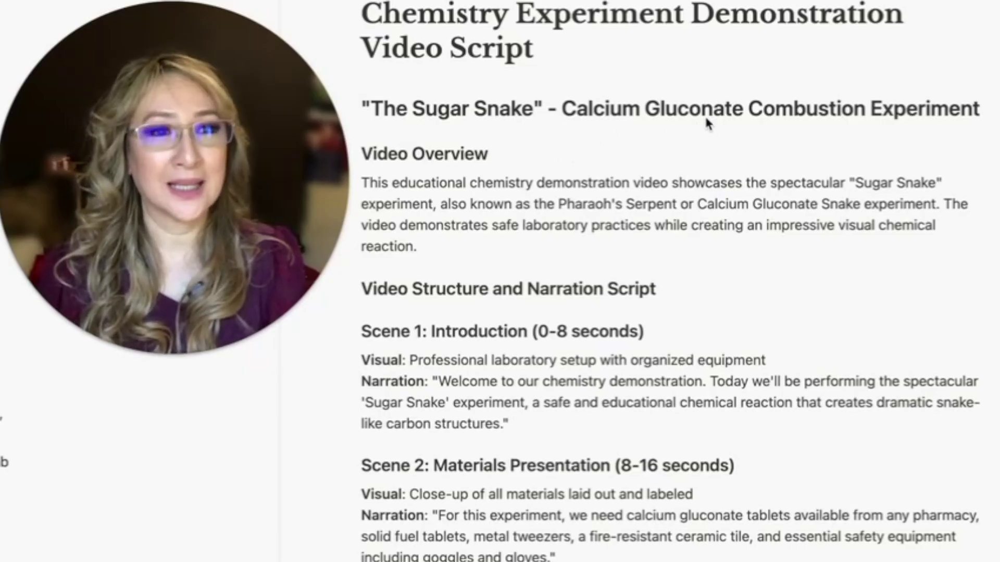
scroll(831, 319, down, 10)
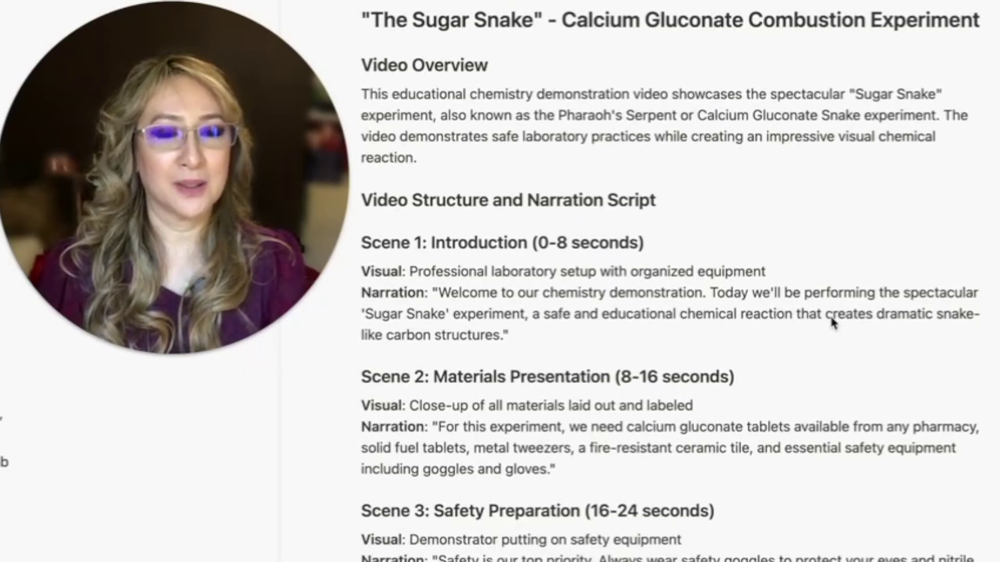
scroll(830, 318, down, 4)
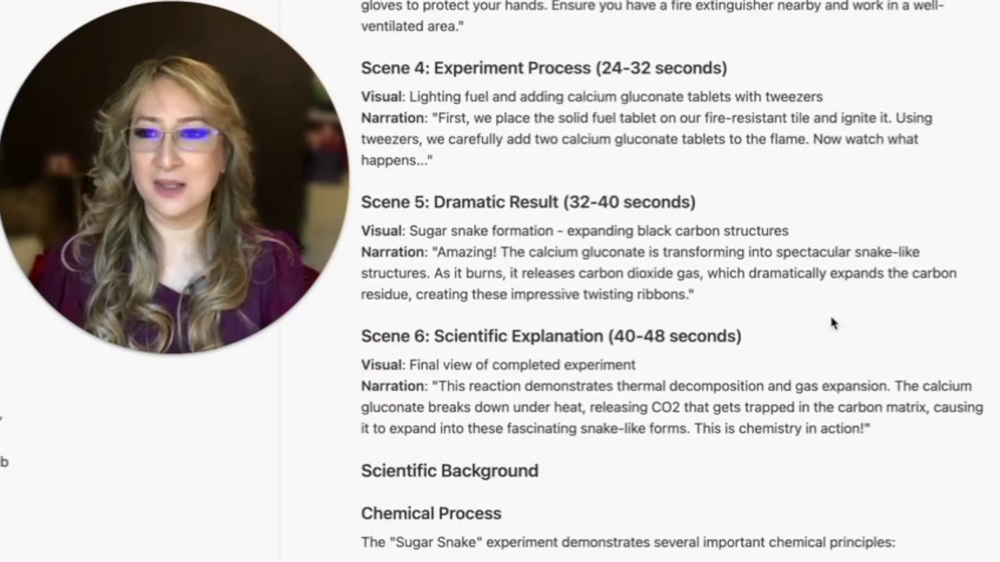
scroll(833, 319, up, 6)
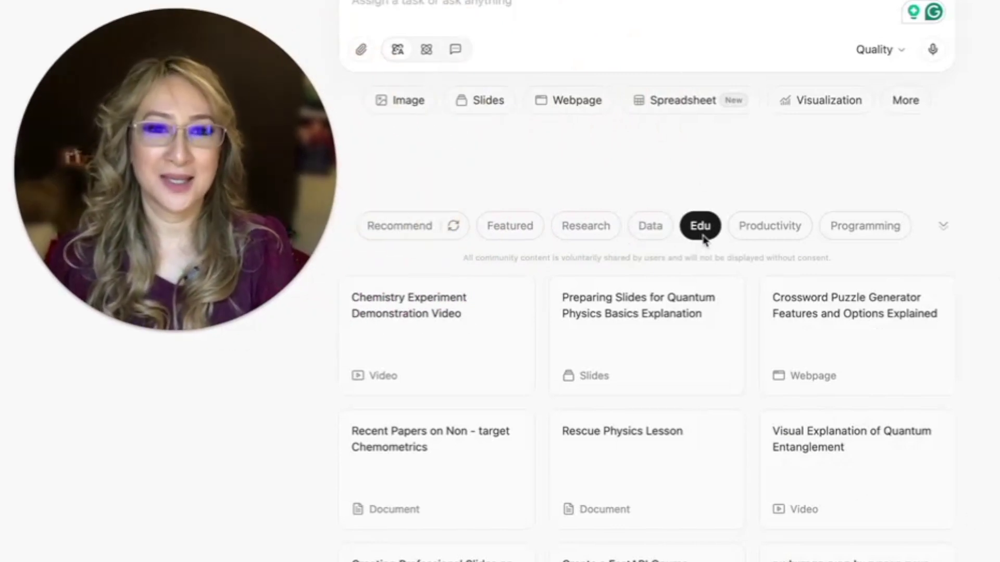
scroll(65, 534, down, 2)
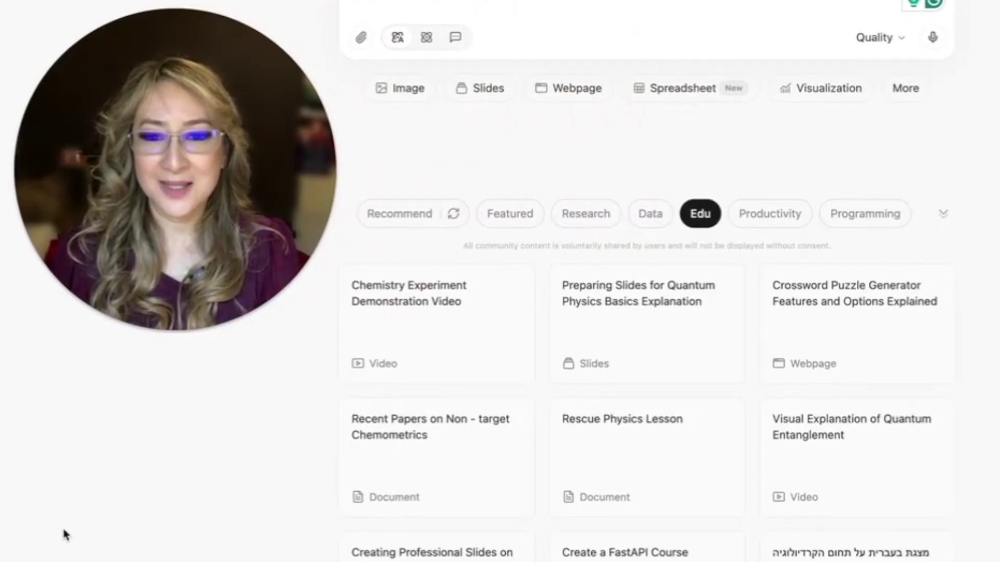
scroll(66, 534, down, 3)
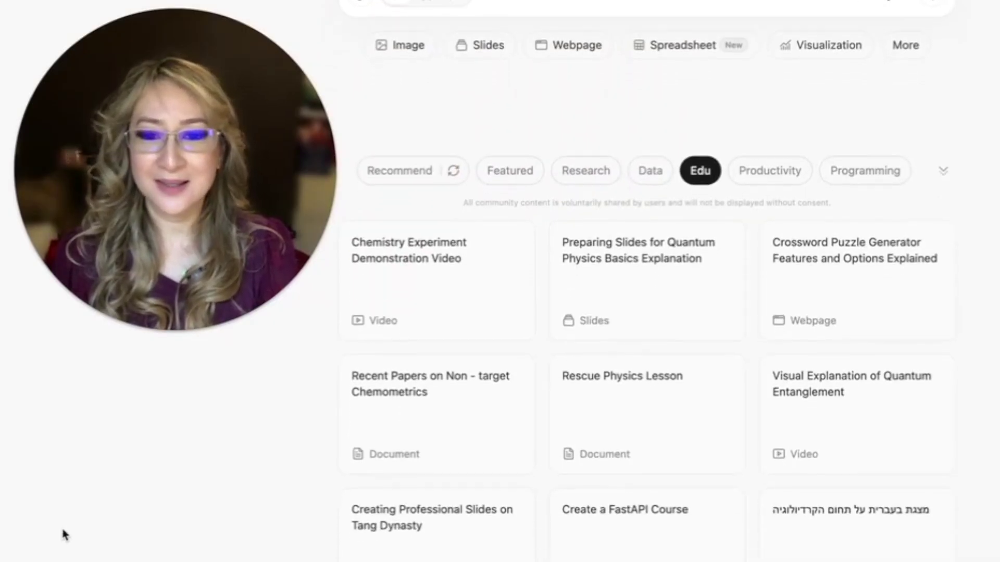